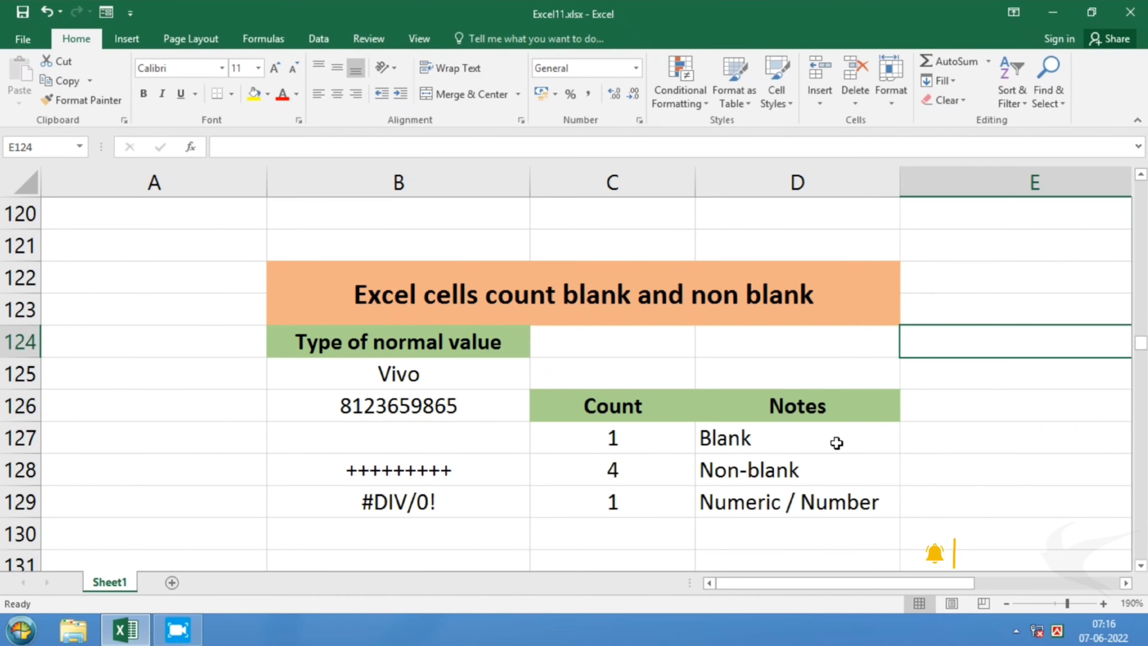
# Step: Review the counting table's sample values in B125:B129: Vivo, a number, a blank, a plus sign and #DIV/0!
pyautogui.click(384, 287)
pyautogui.moveTo(404, 316); pyautogui.dragTo(625, 506)
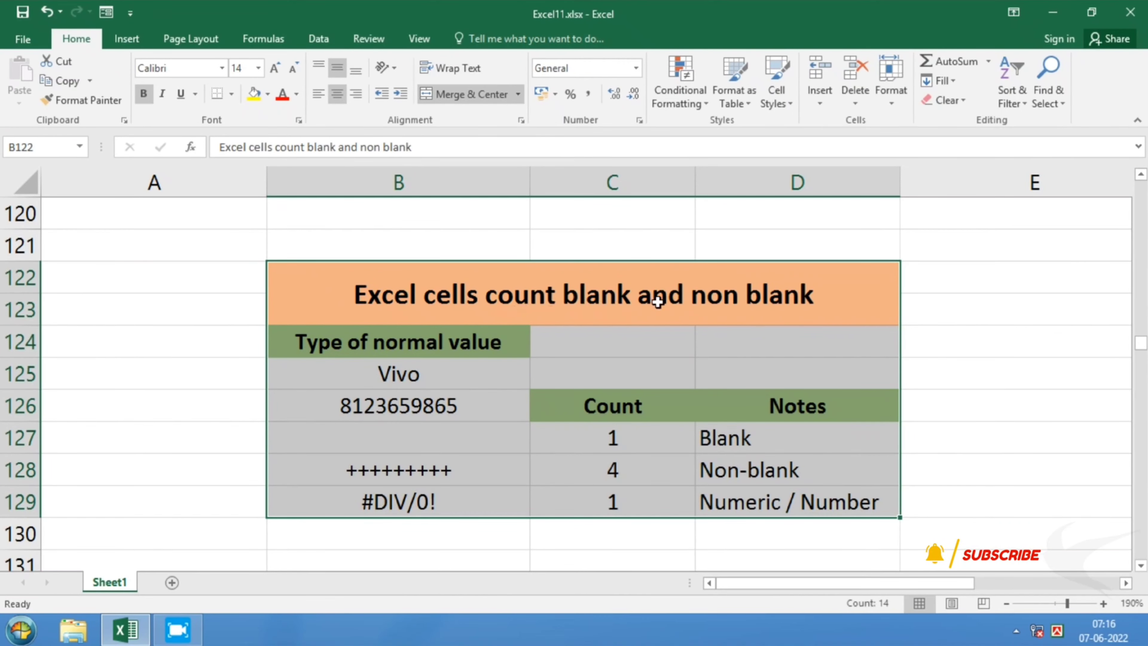
pyautogui.click(930, 408)
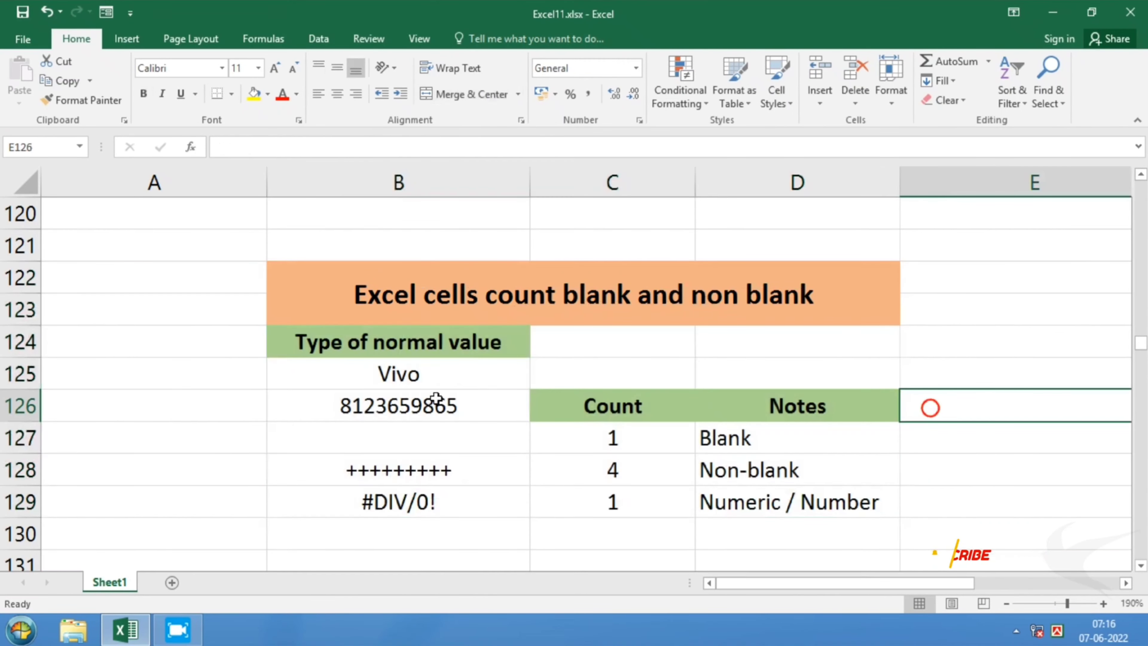
pyautogui.click(341, 346)
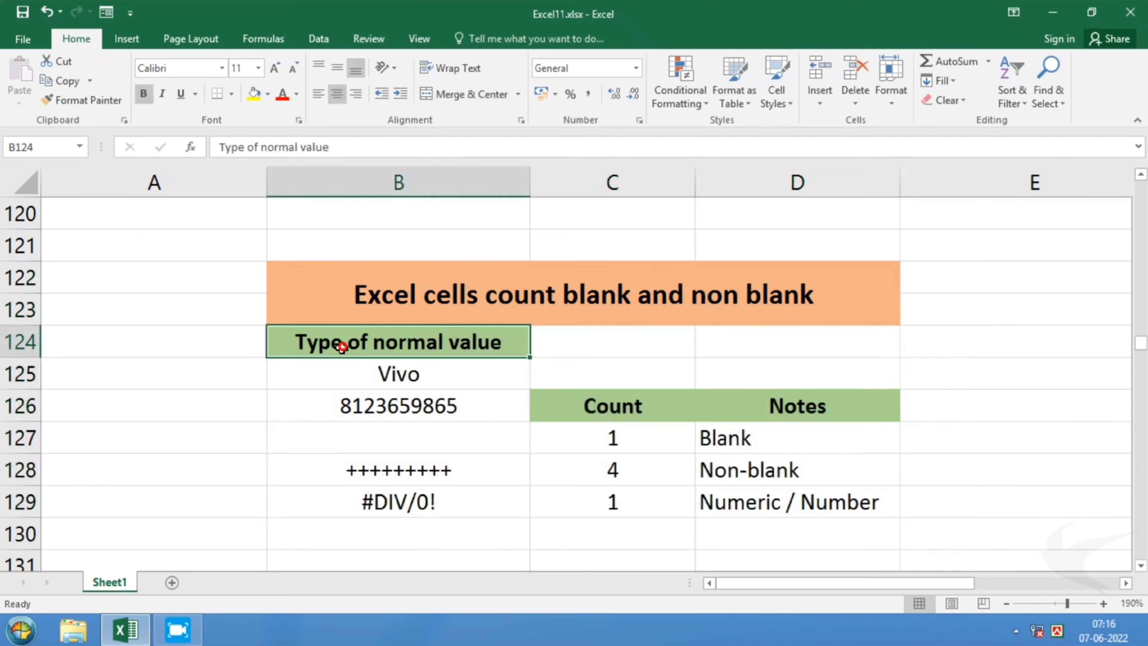
pyautogui.click(450, 371)
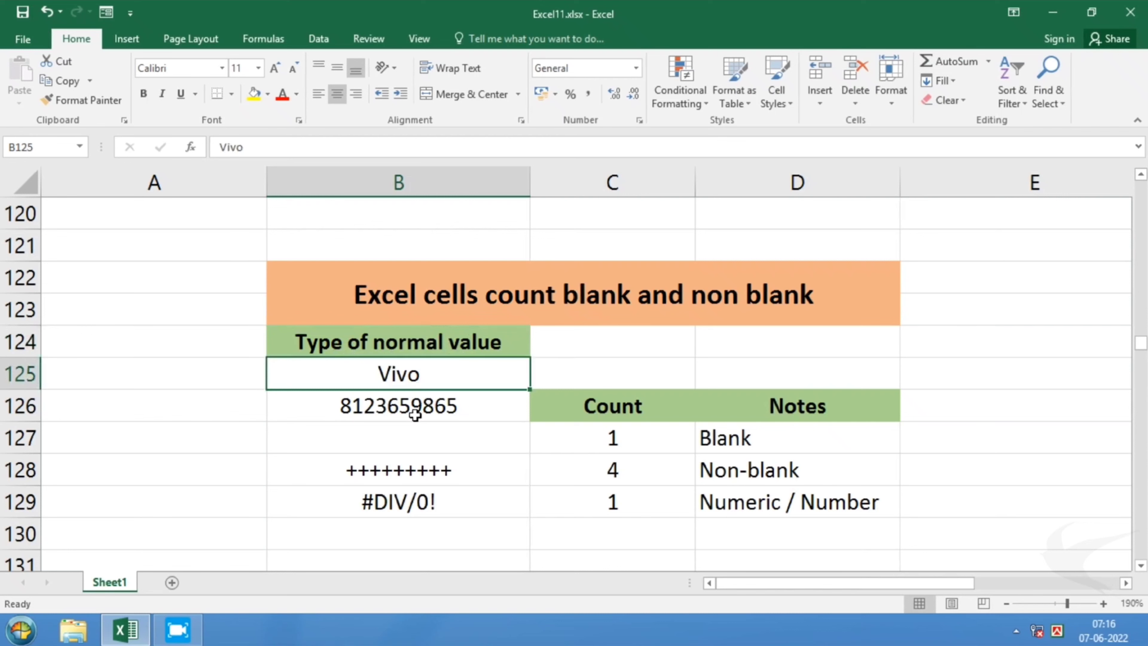
pyautogui.click(416, 406)
pyautogui.click(418, 443)
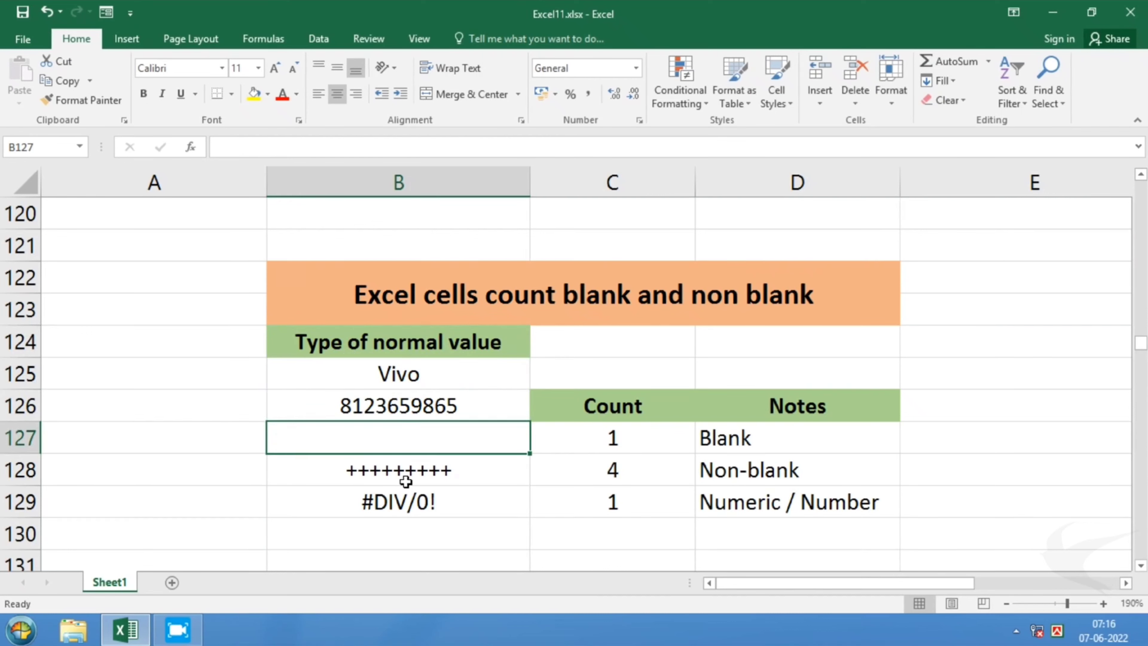
pyautogui.click(417, 476)
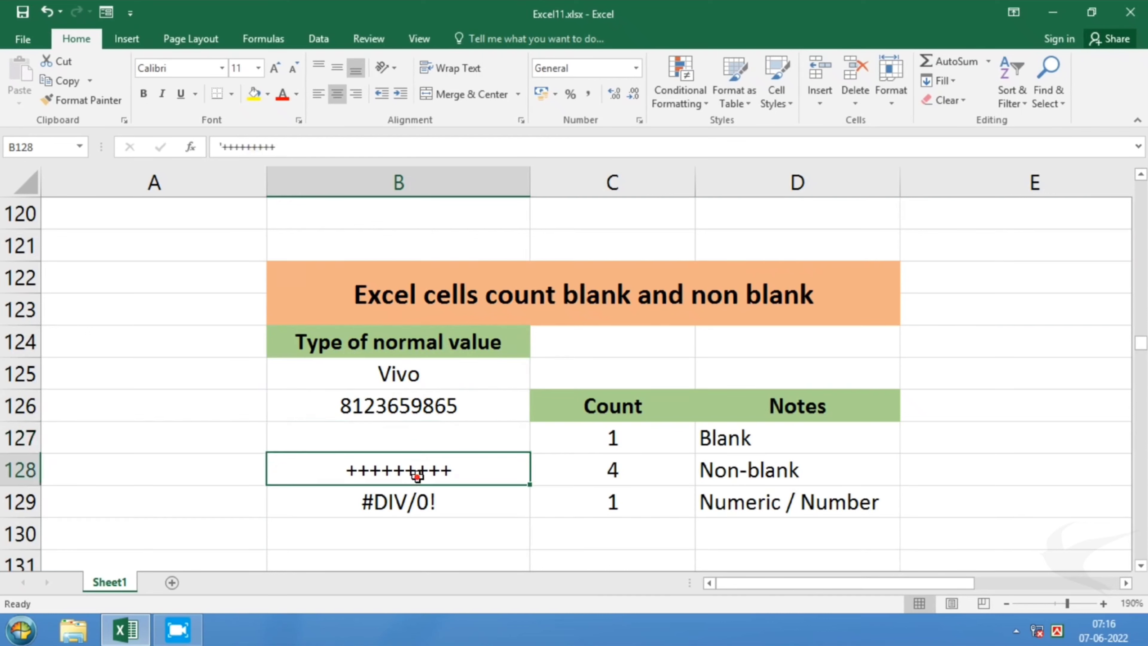
pyautogui.click(395, 505)
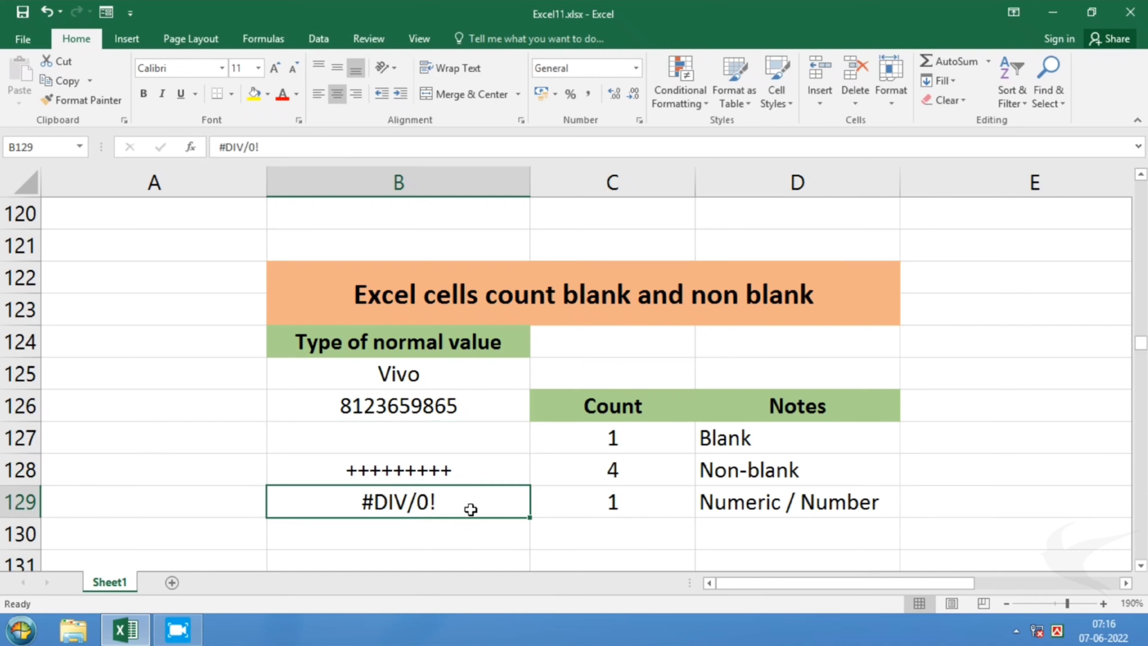
pyautogui.moveTo(435, 379); pyautogui.dragTo(436, 493)
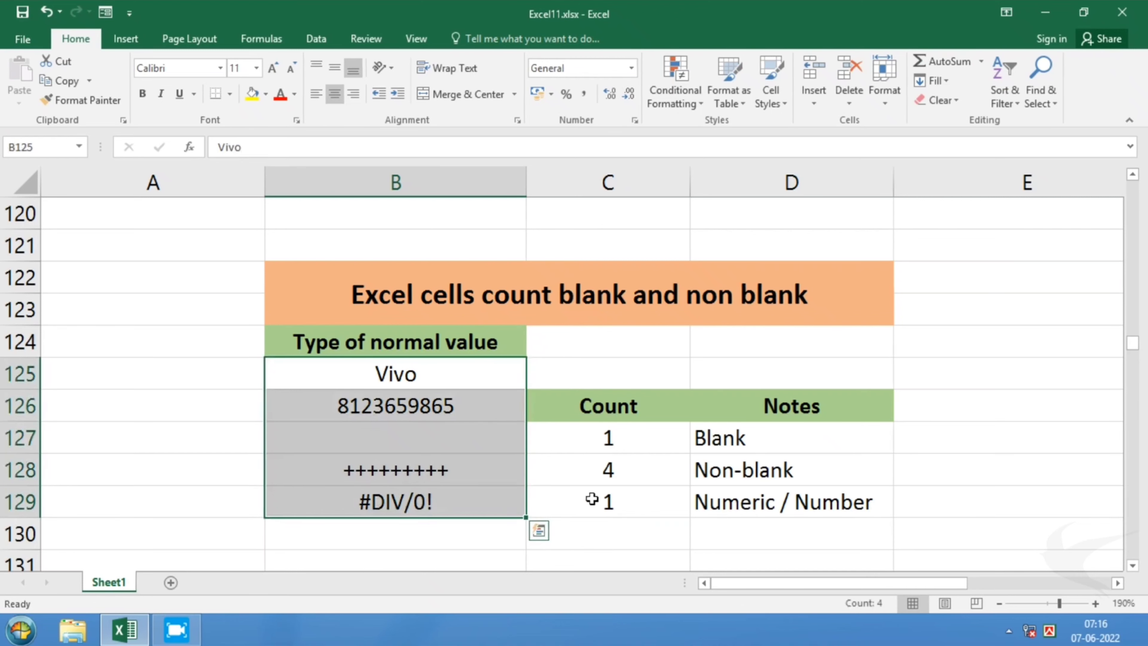
# Step: Look over the Count and Notes headers and the three count results in C127:C129
pyautogui.click(615, 416)
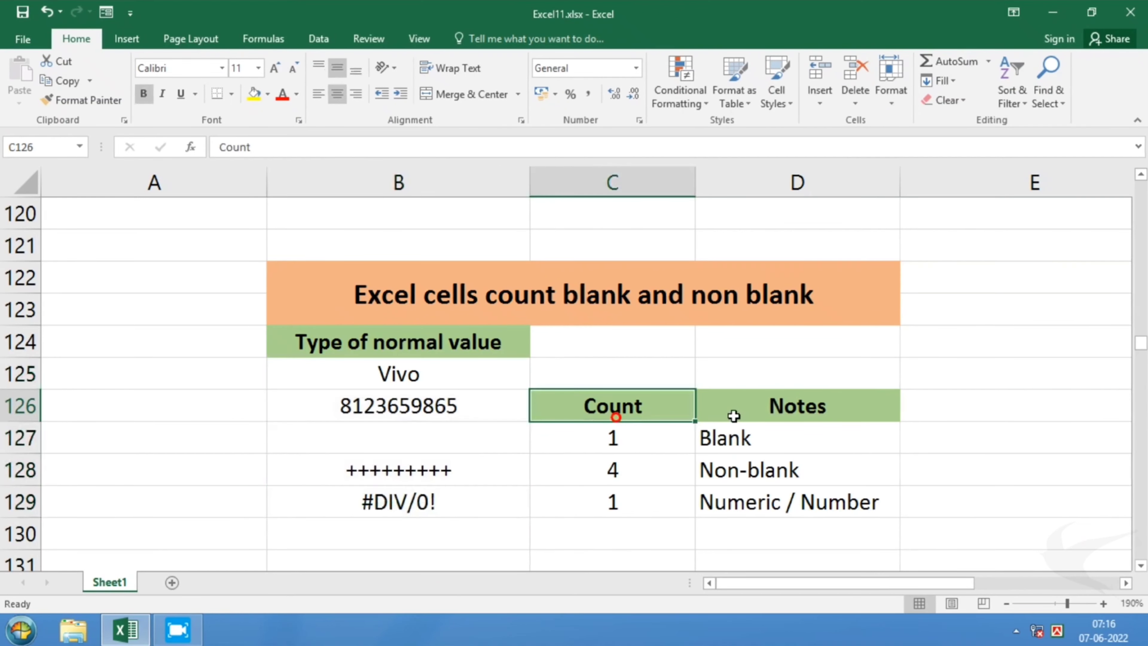
pyautogui.click(776, 410)
pyautogui.click(634, 411)
pyautogui.click(622, 436)
pyautogui.click(622, 460)
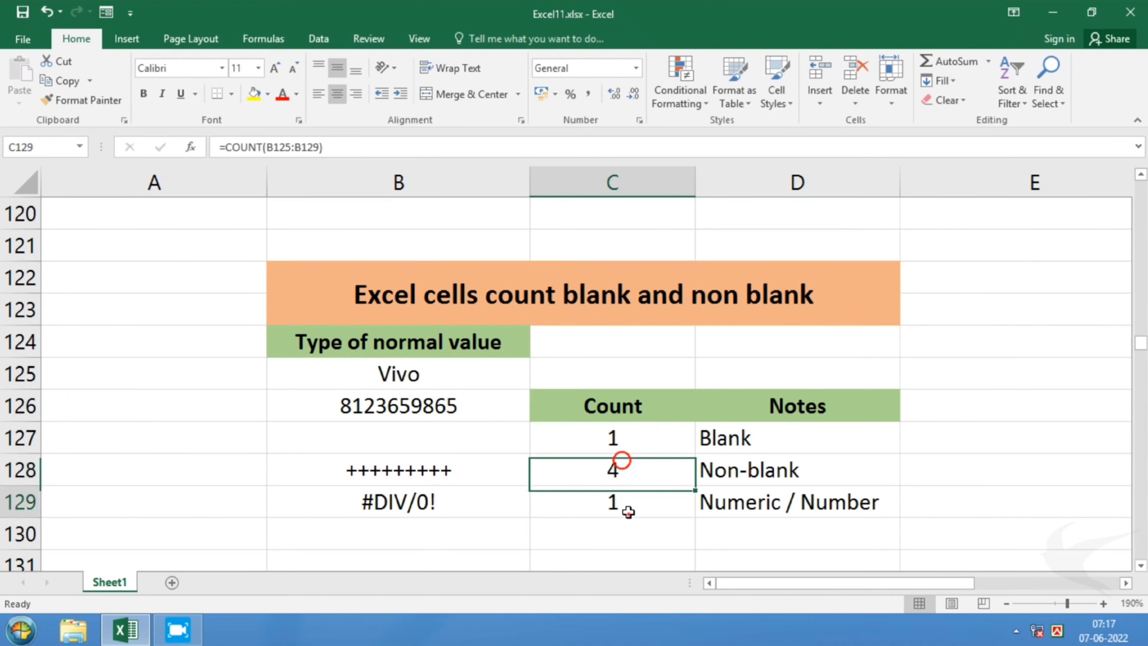
pyautogui.click(628, 513)
pyautogui.click(777, 420)
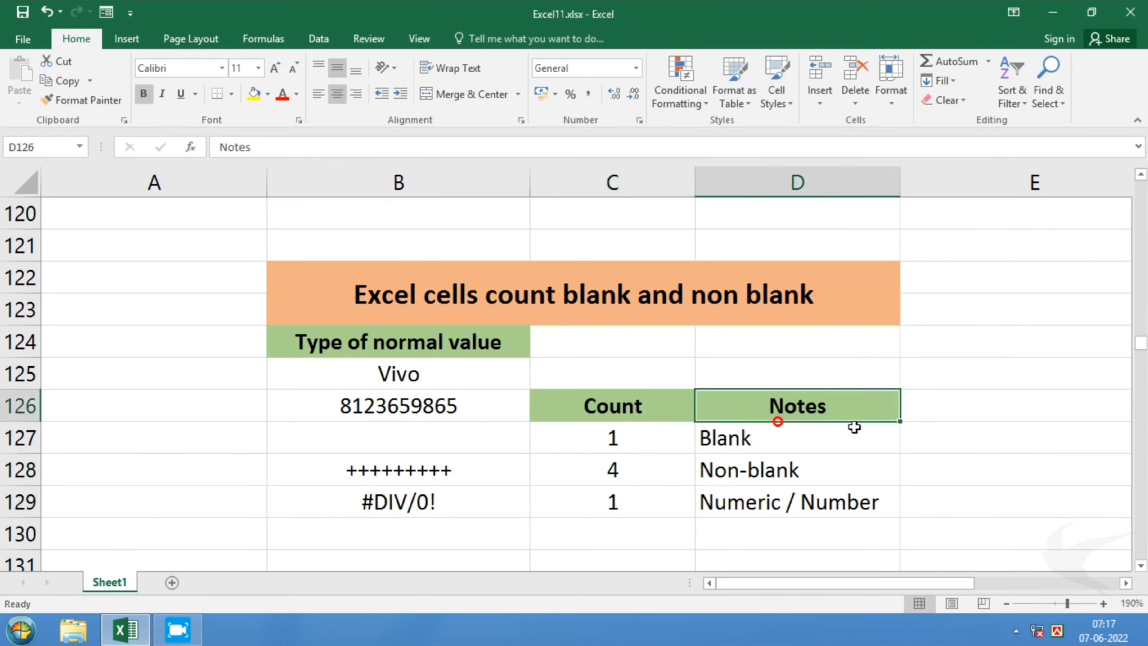
# Step: Compare the COUNTBLANK, COUNTA and COUNT formulas with their Blank and Non-blank notes
pyautogui.click(768, 443)
pyautogui.click(622, 438)
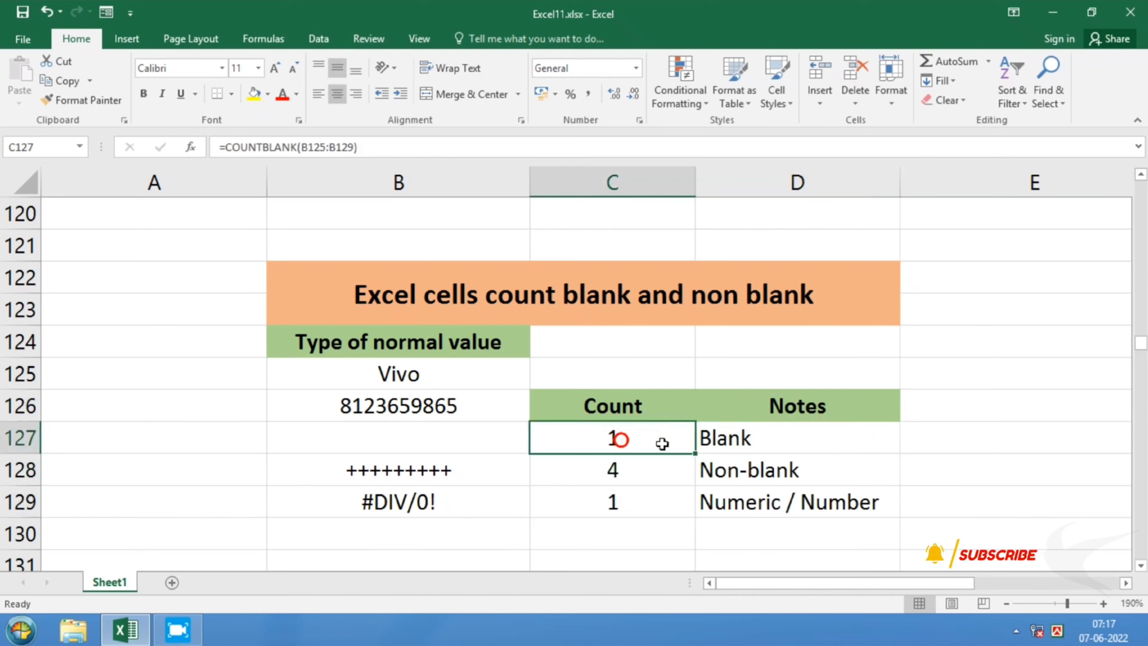
pyautogui.click(744, 441)
pyautogui.click(633, 472)
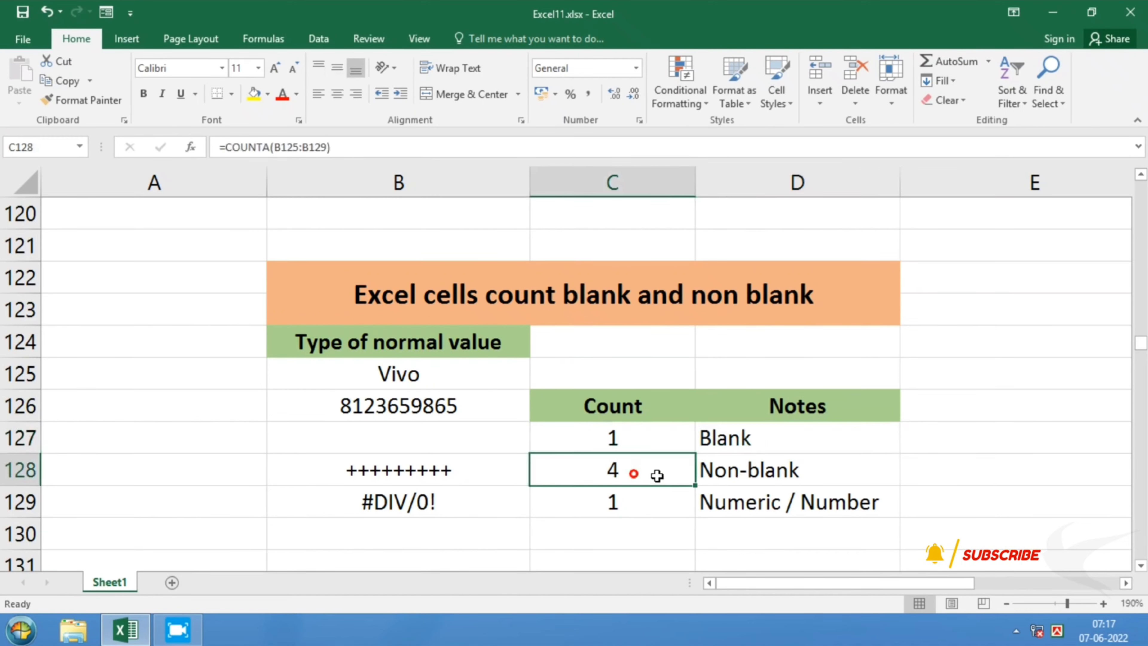
pyautogui.click(743, 470)
pyautogui.click(631, 503)
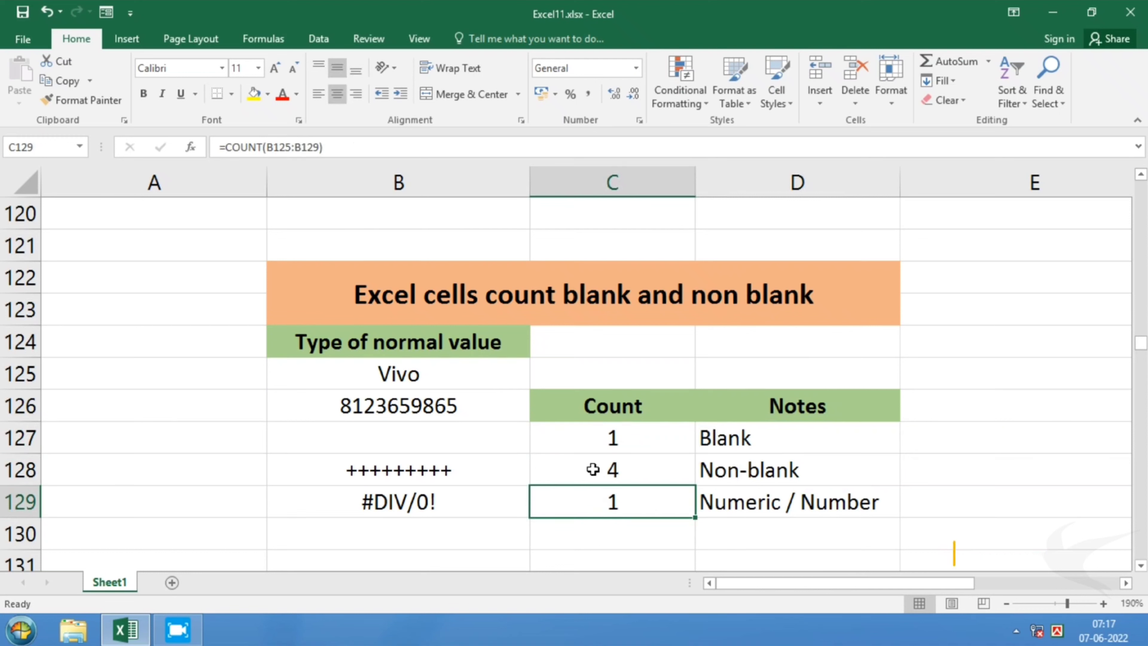
pyautogui.moveTo(591, 444); pyautogui.dragTo(615, 504)
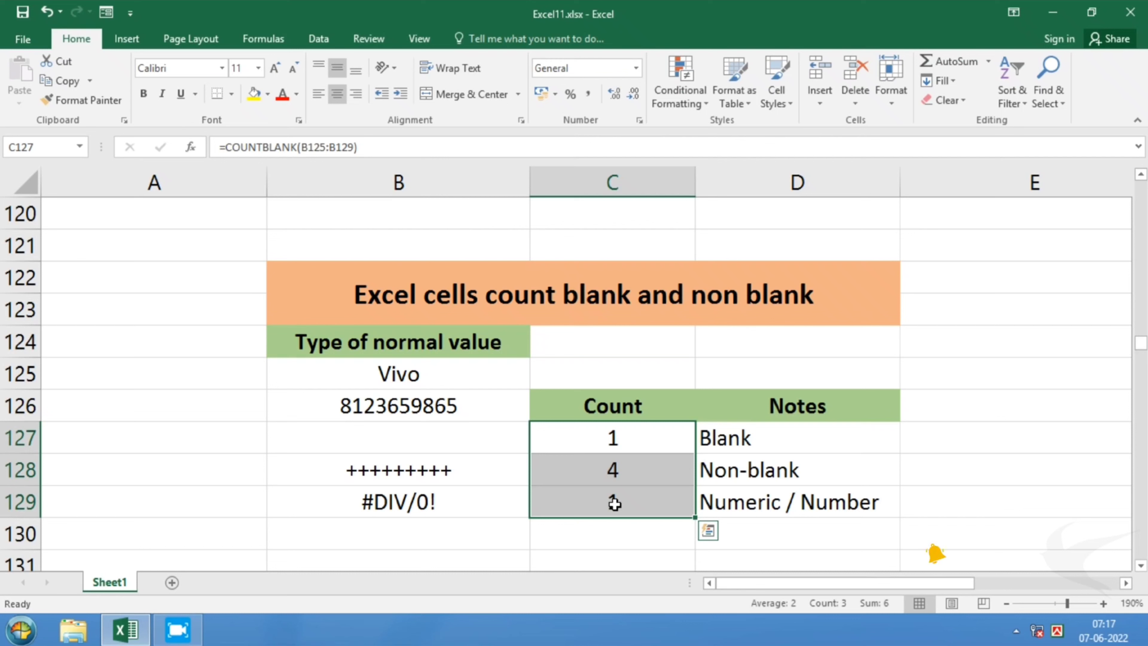
# Step: Relate the Blank, Non-blank and Numeric / Number notes to the values in B125:B129
pyautogui.moveTo(423, 374); pyautogui.dragTo(426, 493)
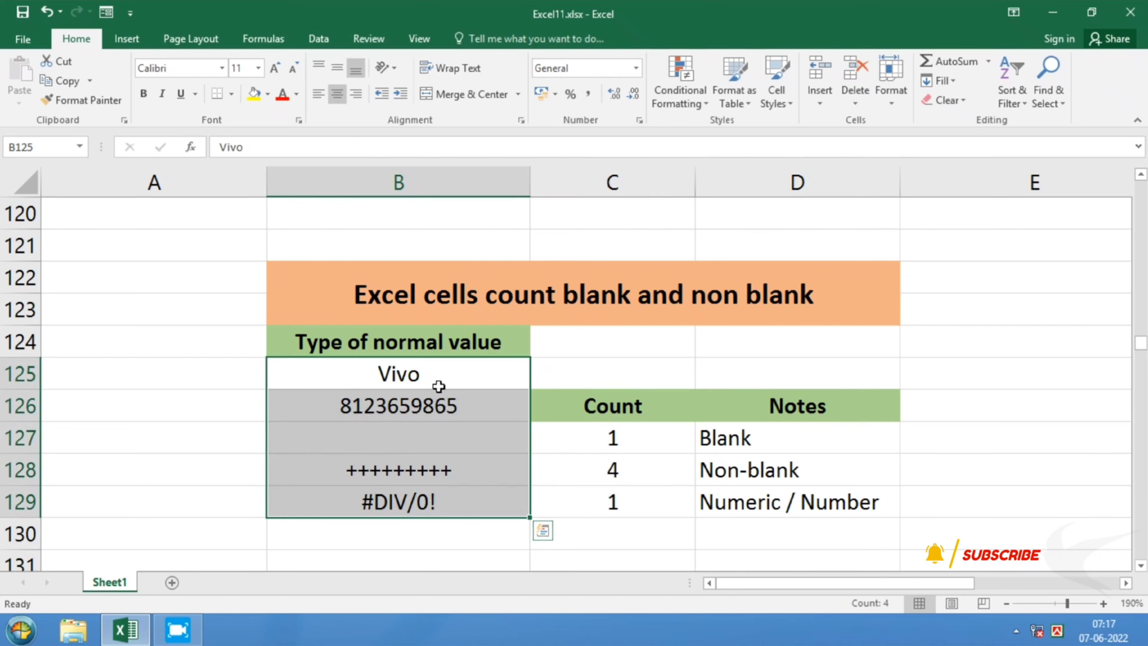
pyautogui.click(465, 438)
pyautogui.click(725, 439)
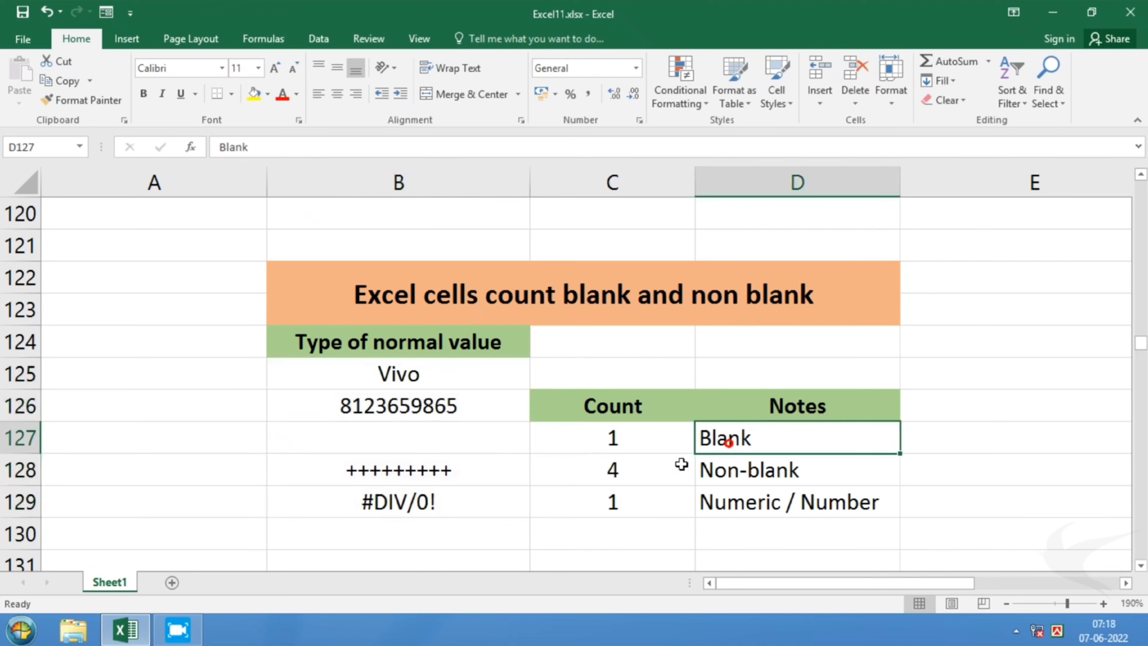
pyautogui.moveTo(453, 382); pyautogui.dragTo(458, 493)
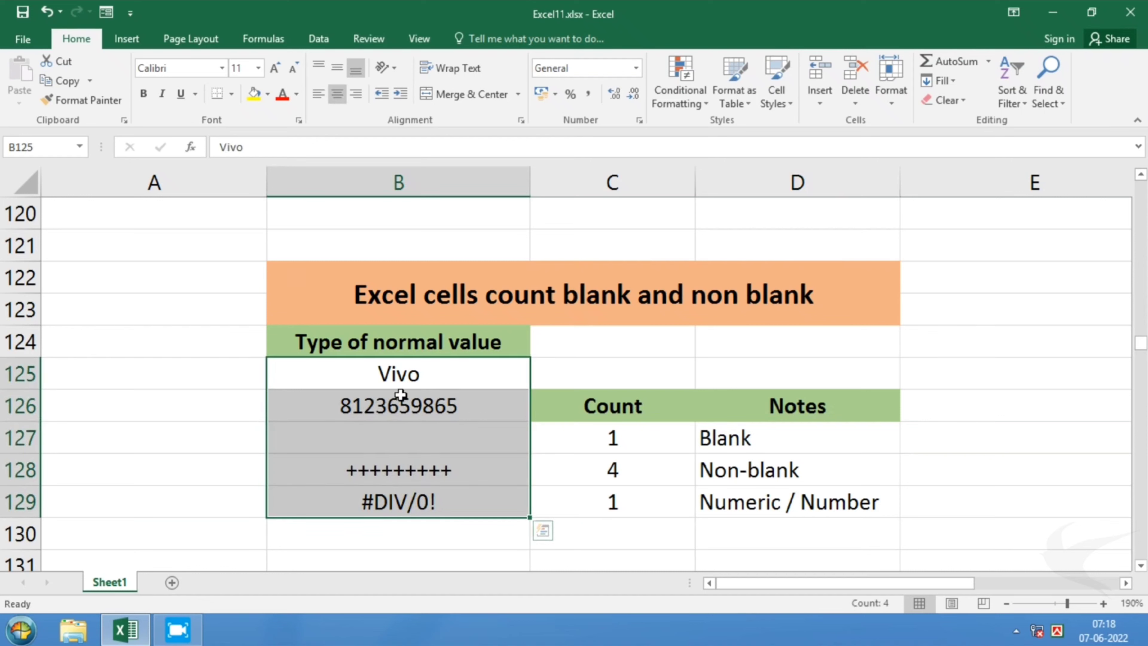
pyautogui.click(409, 411)
pyautogui.click(408, 382)
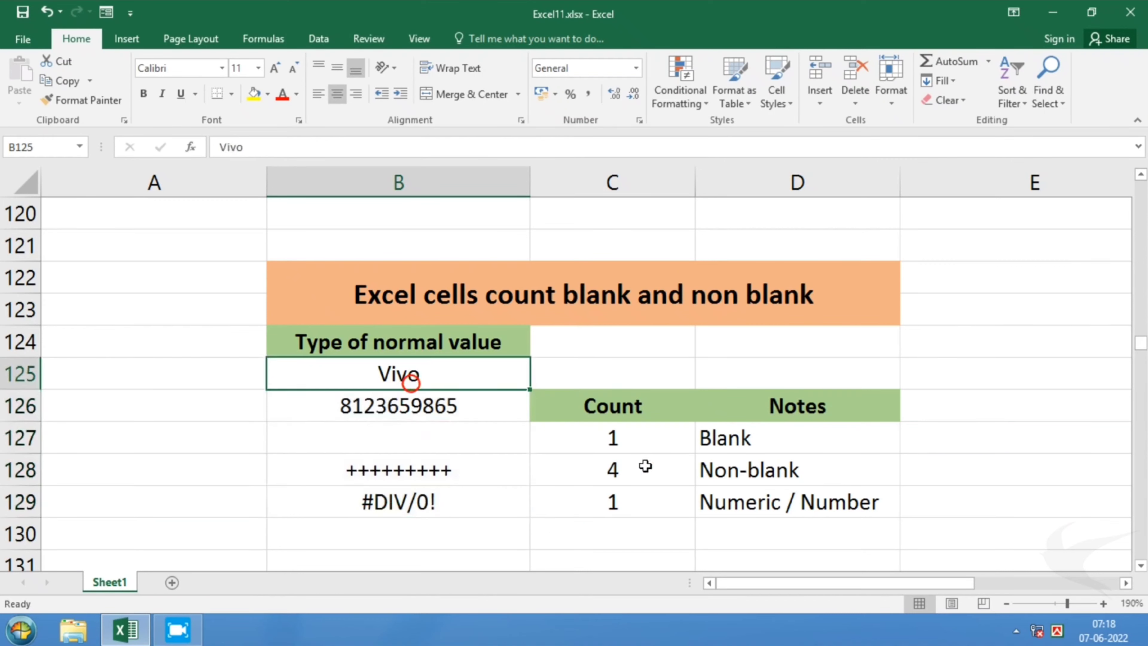
pyautogui.click(725, 471)
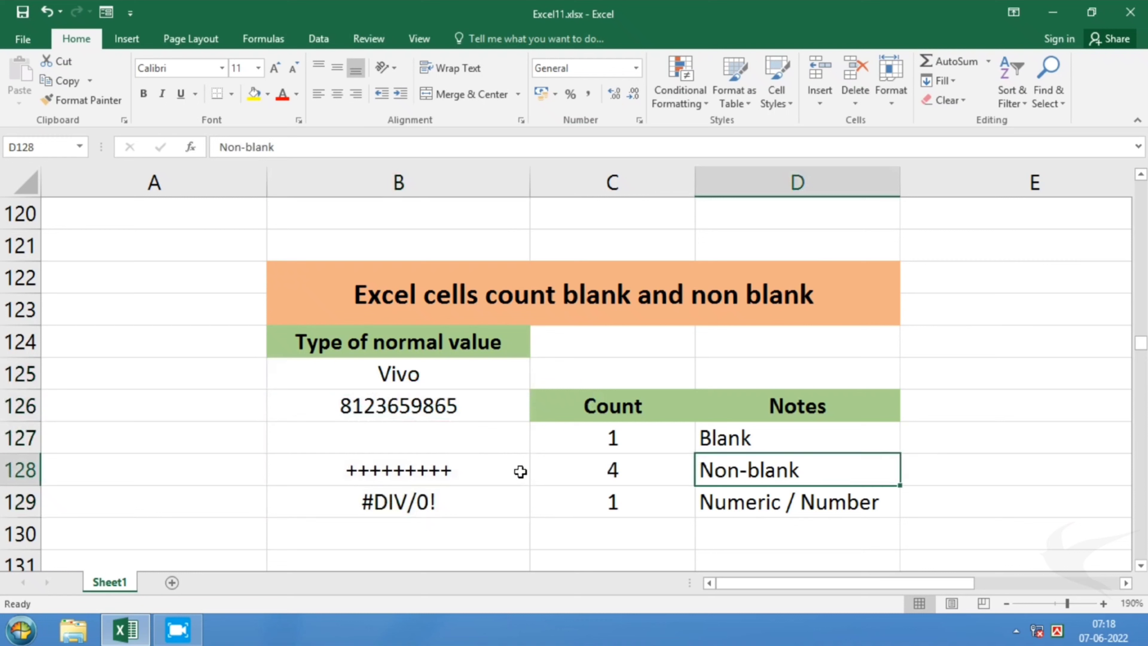
pyautogui.moveTo(375, 376); pyautogui.dragTo(384, 504)
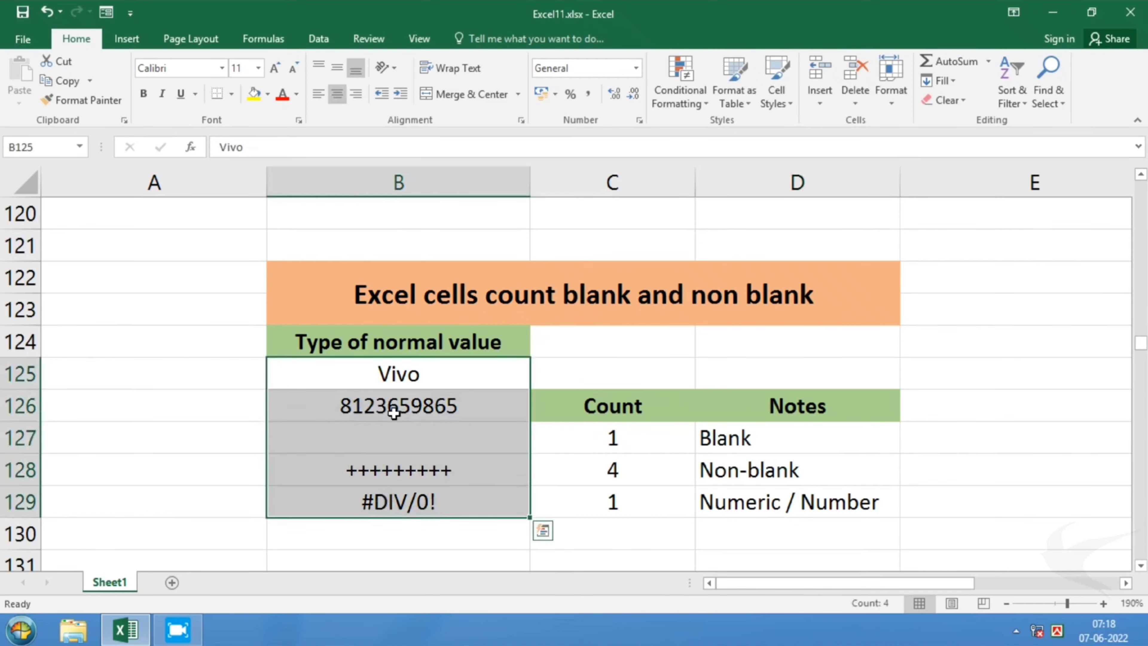
pyautogui.click(768, 504)
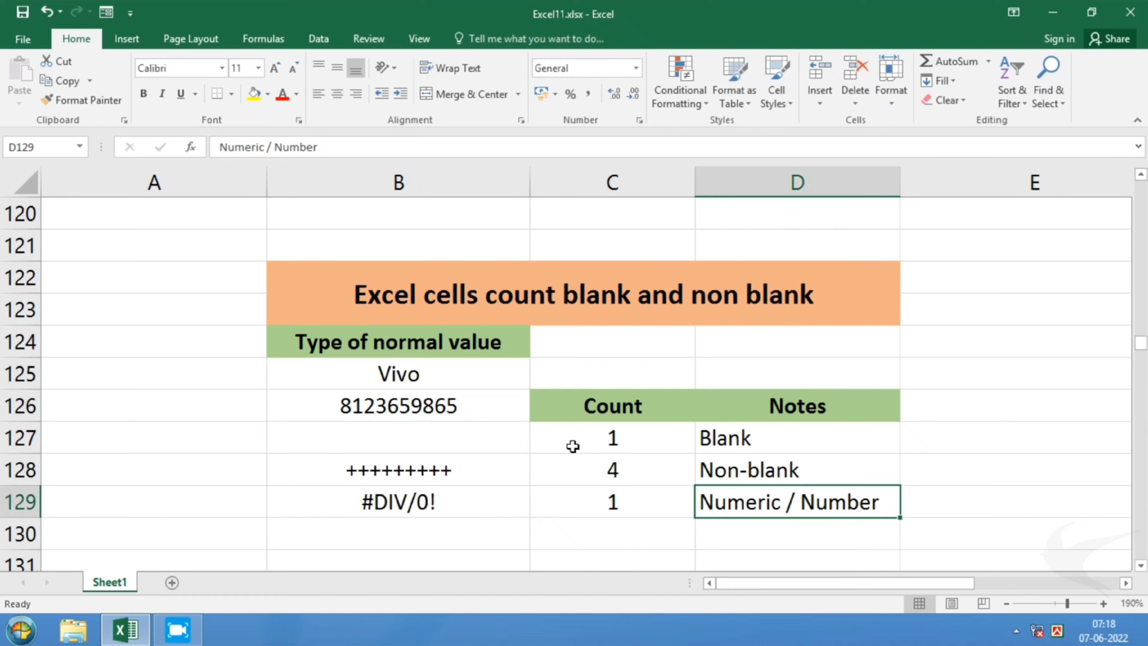
# Step: Delete the three count formulas in C127:C129, leaving C127 selected
pyautogui.moveTo(572, 441); pyautogui.dragTo(601, 492)
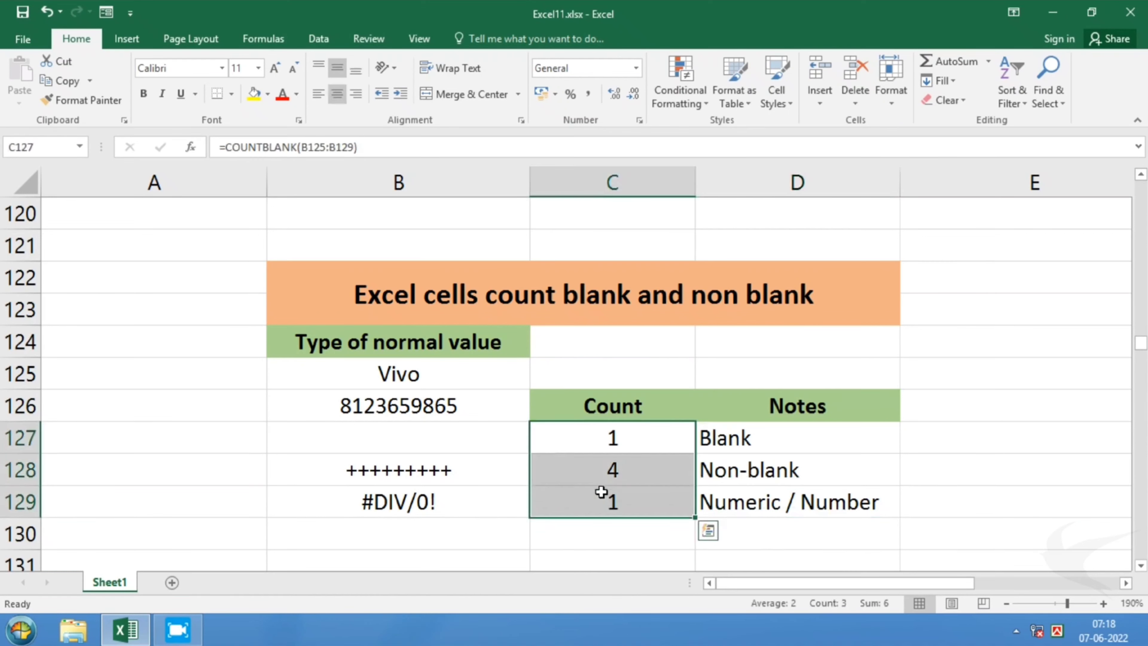
pyautogui.press('Delete')
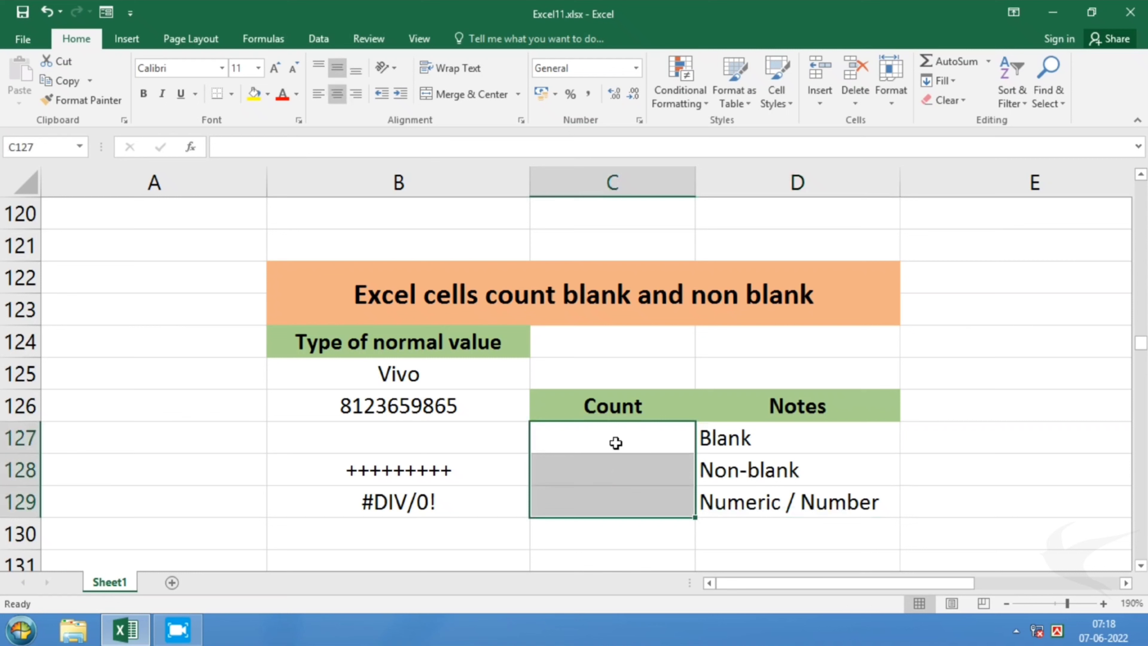
pyautogui.click(615, 439)
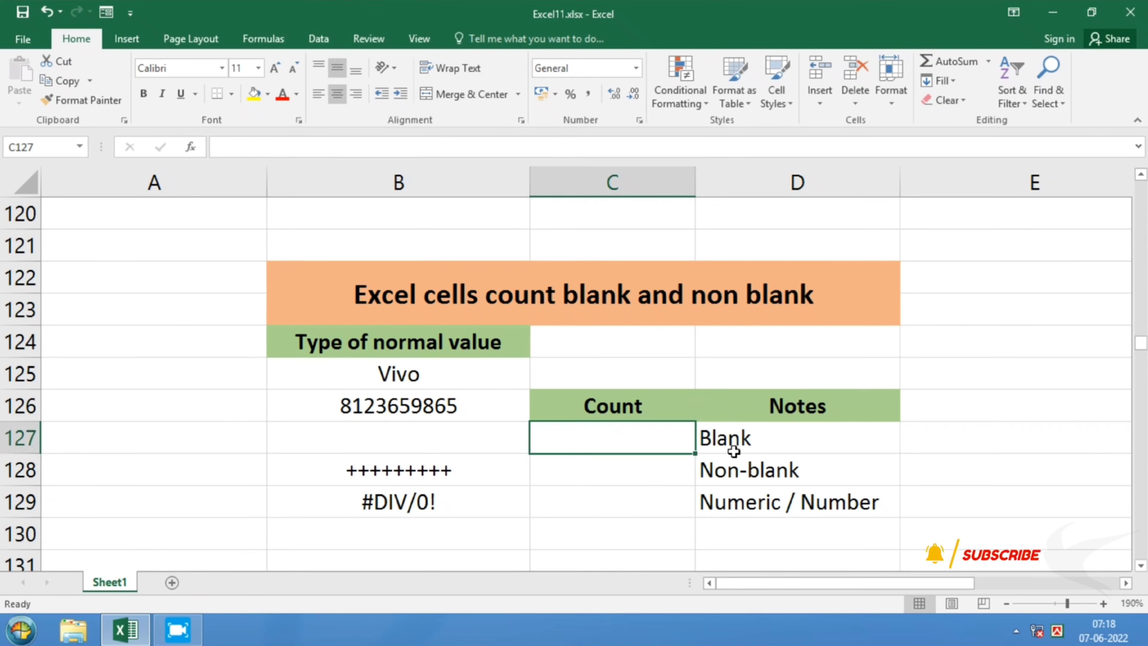
pyautogui.moveTo(402, 382); pyautogui.dragTo(415, 494)
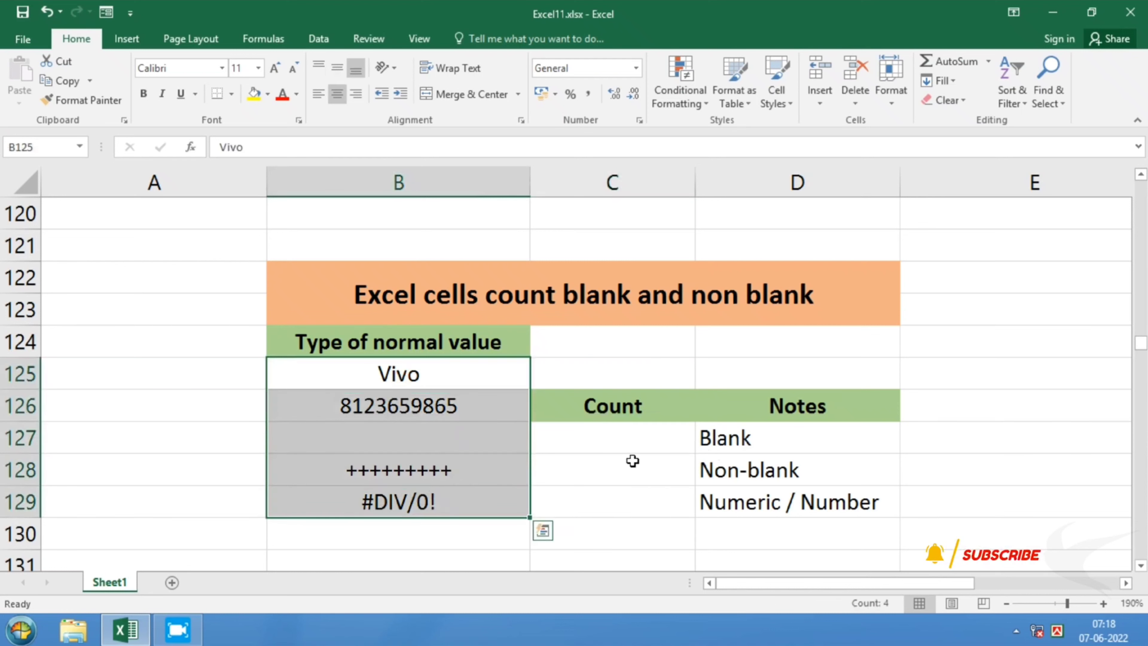
pyautogui.click(630, 442)
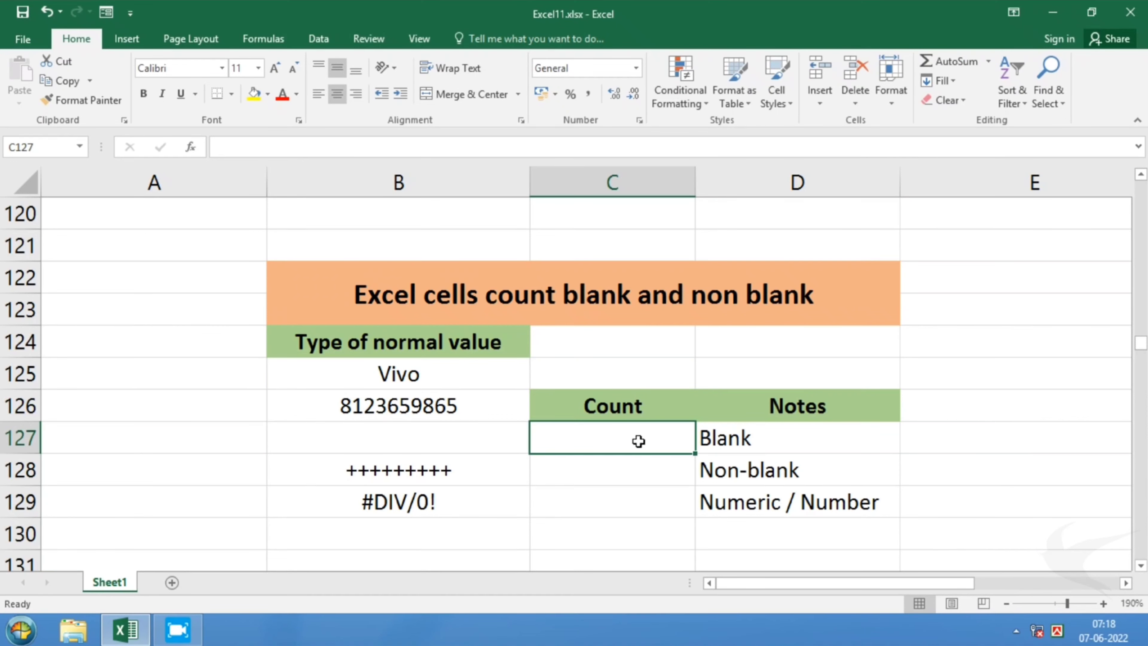
# Step: Enter =COUNTBLANK(B125:B129) in C127, returning 1 for the empty cell B127
pyautogui.click(294, 150)
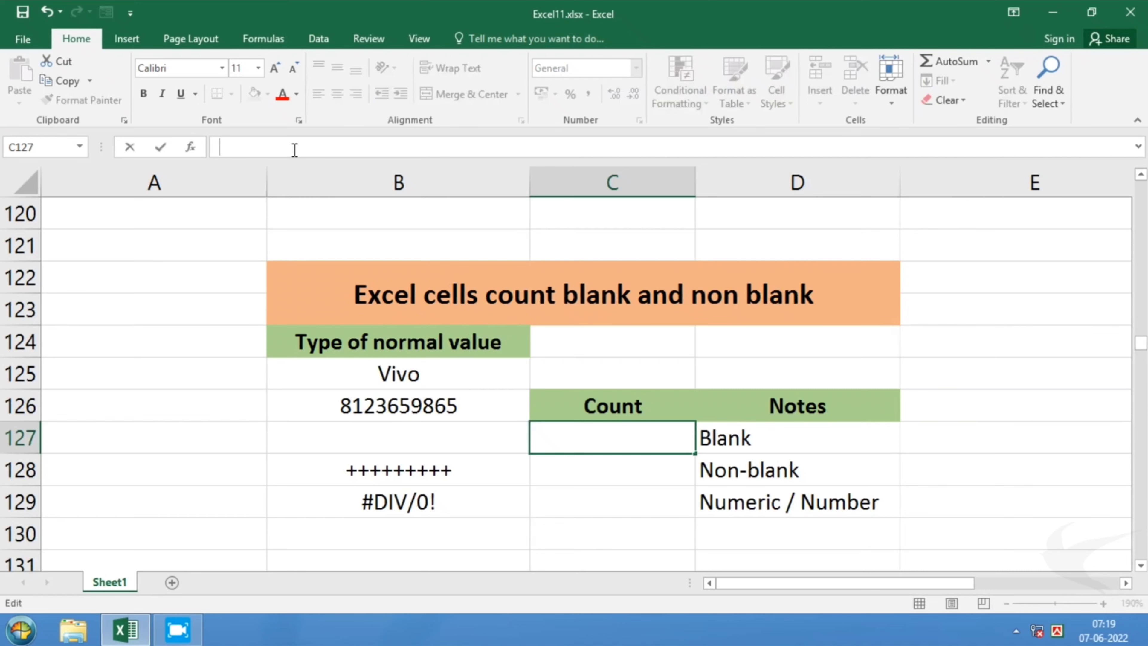
pyautogui.write('=')
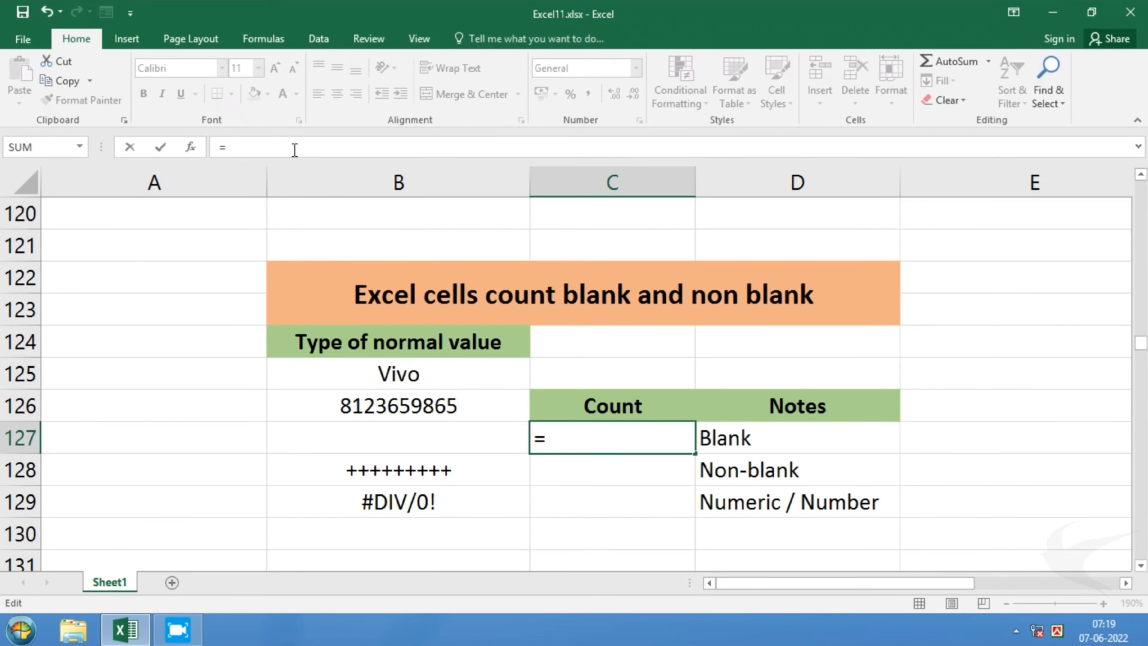
pyautogui.write('countblank')
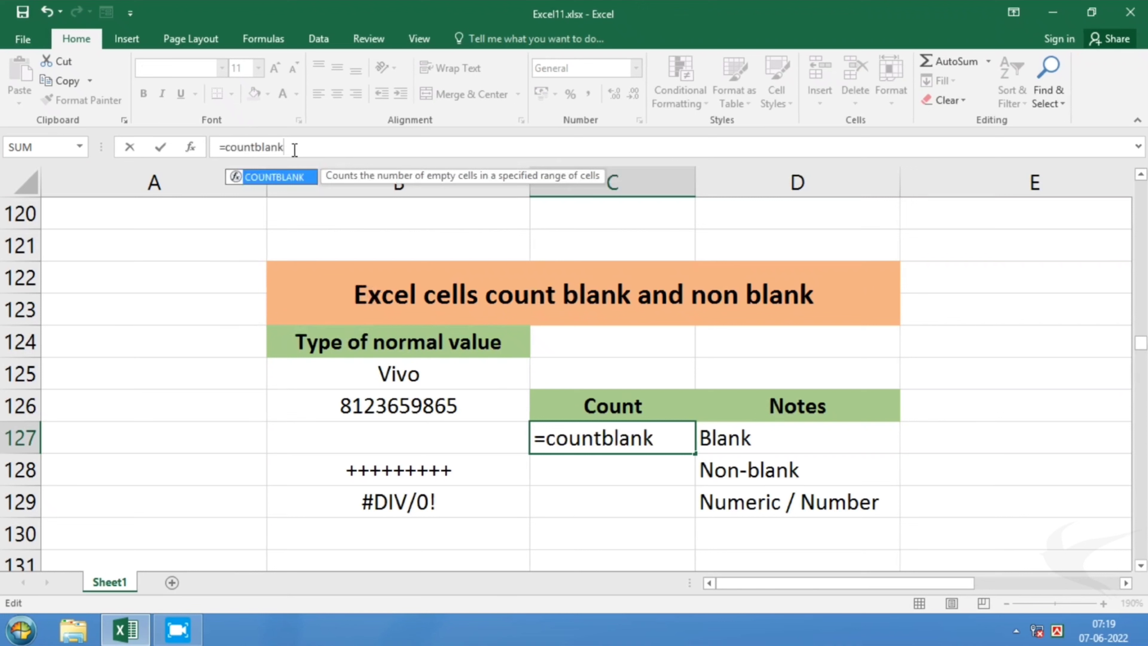
pyautogui.write('(')
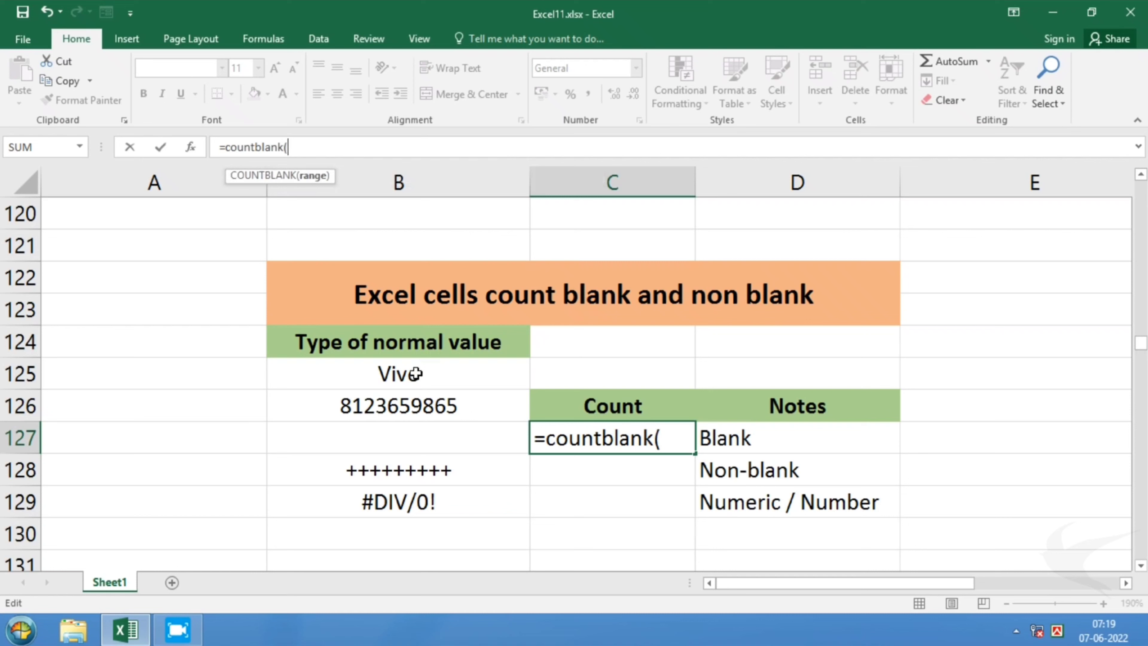
pyautogui.moveTo(415, 374); pyautogui.dragTo(440, 494)
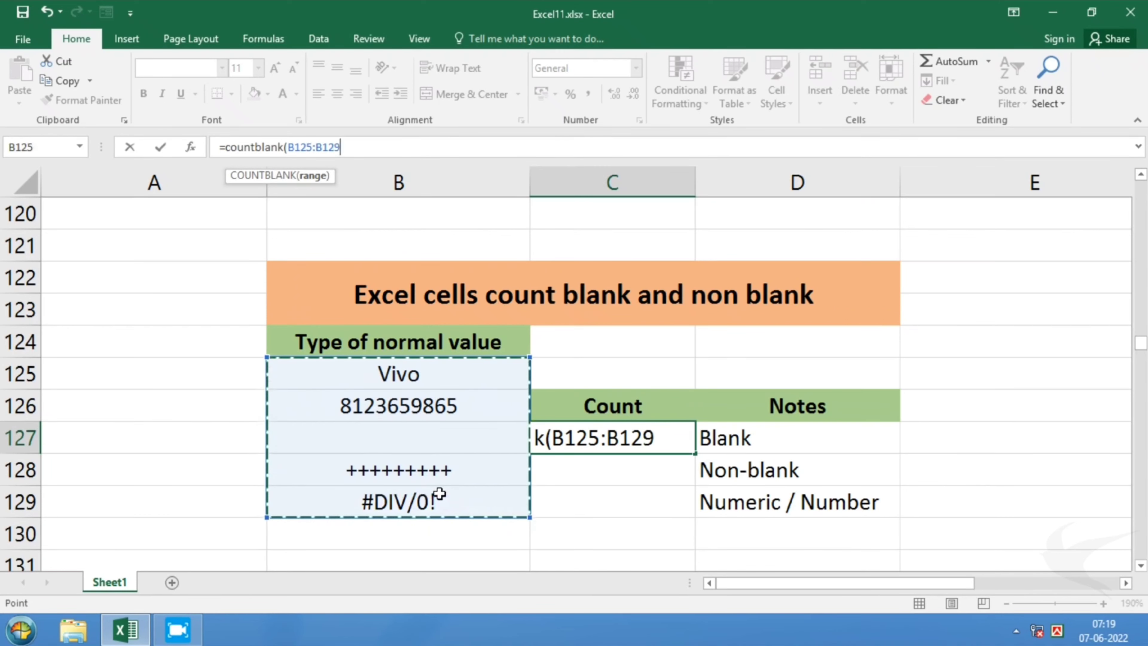
pyautogui.write(')')
pyautogui.press('Return')
pyautogui.click(417, 438)
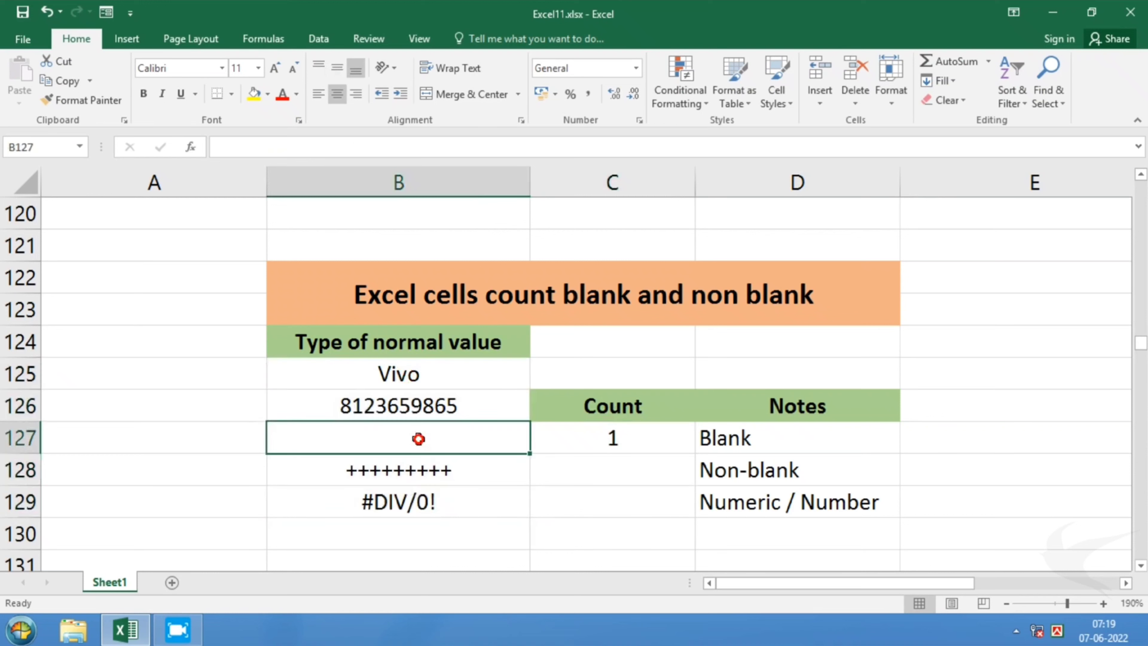
pyautogui.click(578, 439)
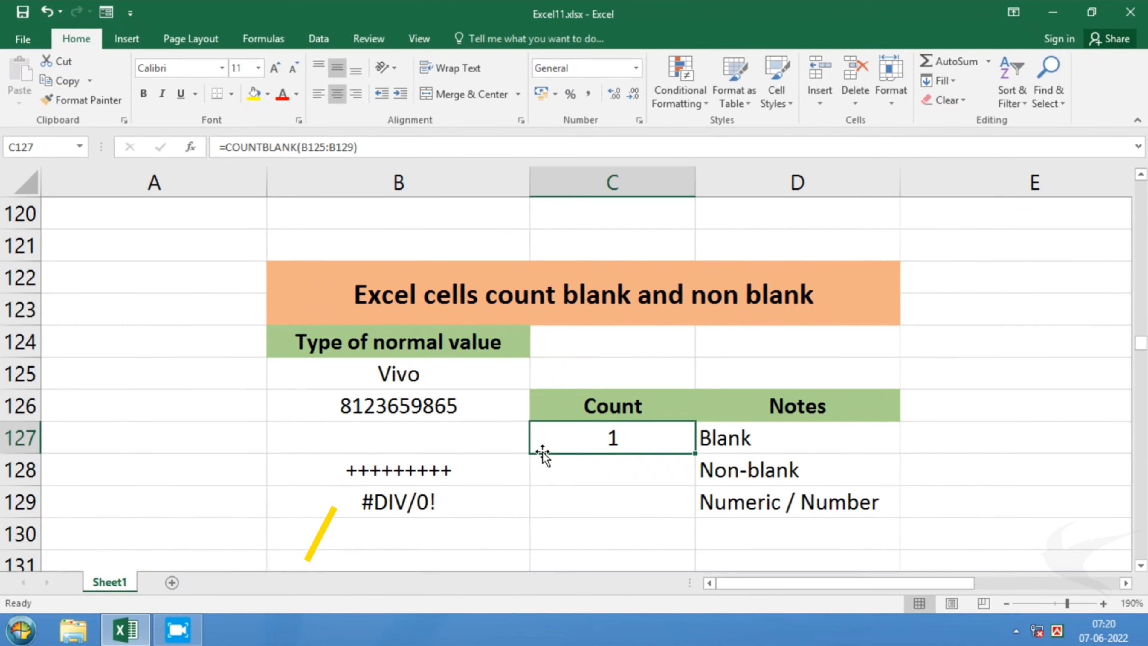
pyautogui.click(574, 474)
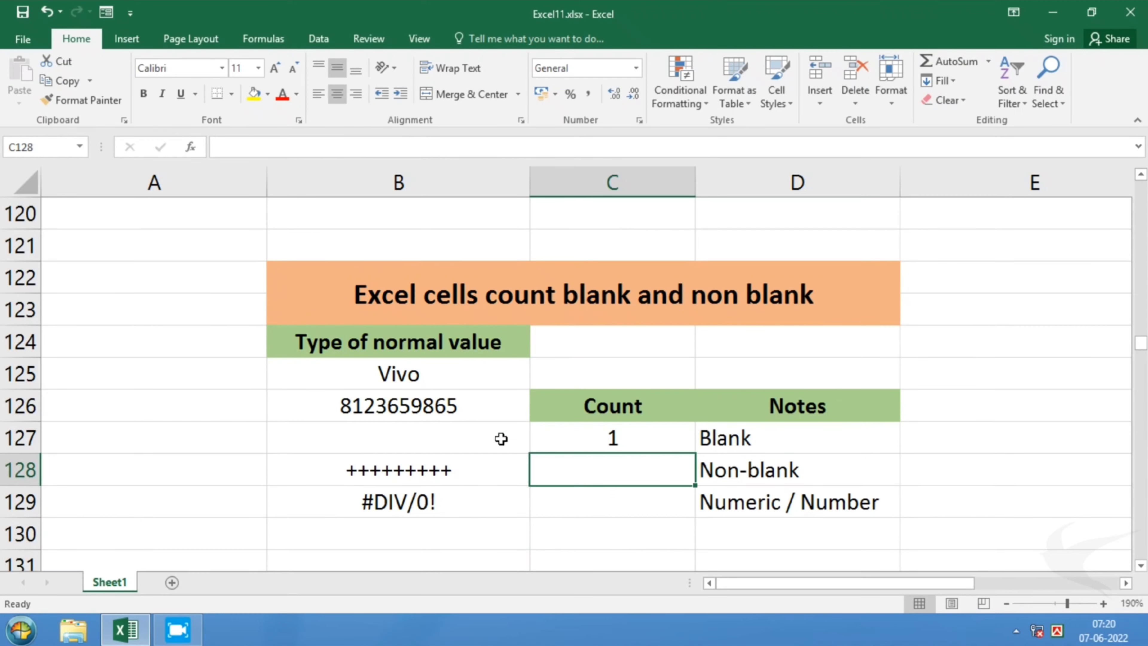
pyautogui.moveTo(434, 376); pyautogui.dragTo(423, 502)
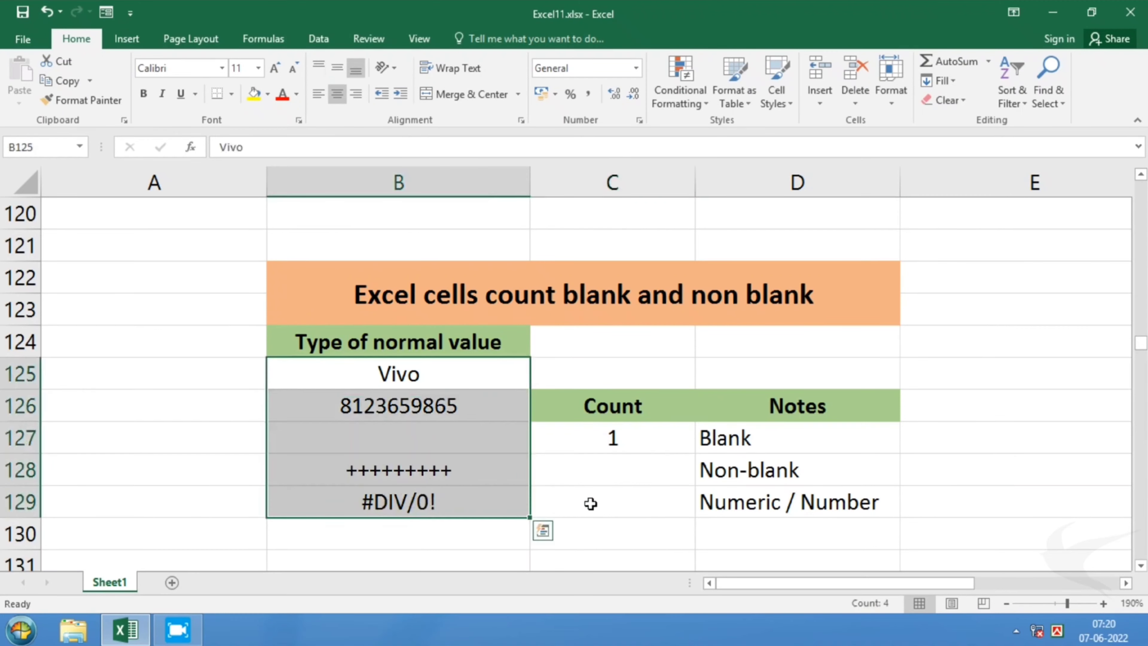
pyautogui.click(703, 471)
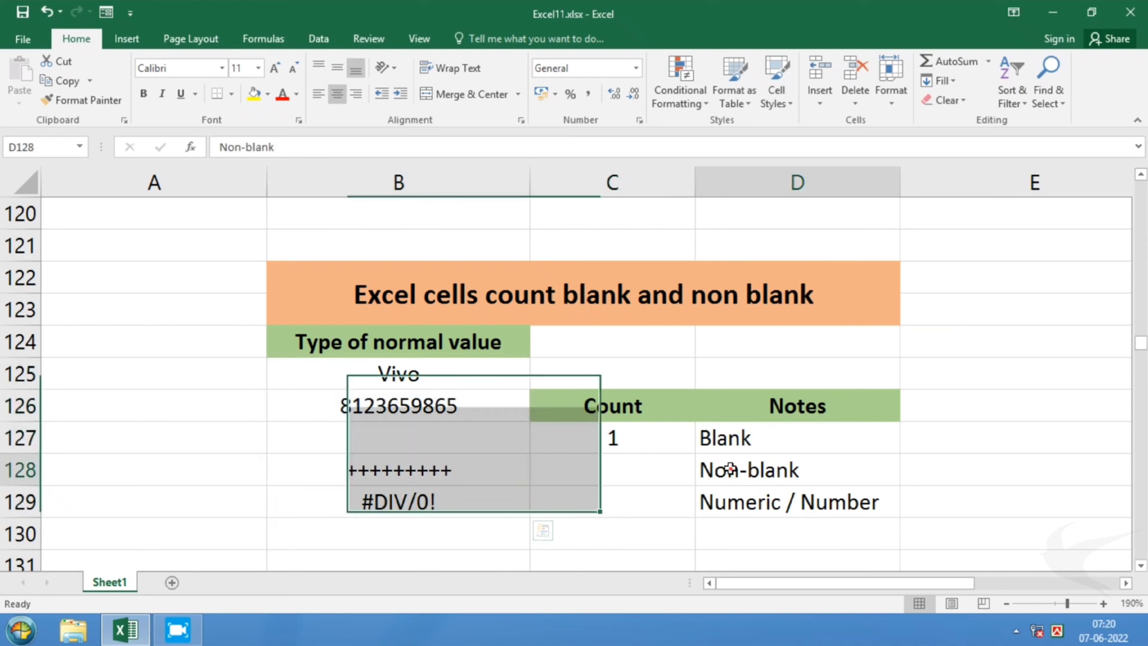
pyautogui.click(662, 469)
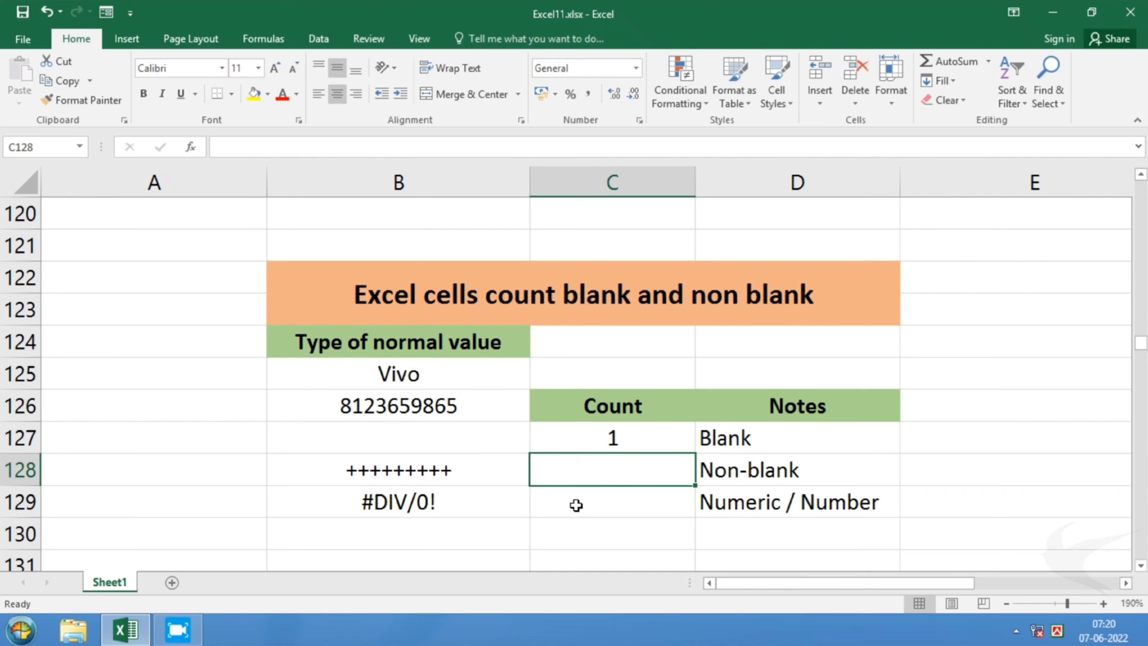
# Step: Enter =COUNTA(B125:B129) in C128 to count the 4 non-blank cells
pyautogui.click(594, 470)
pyautogui.write('=cou')
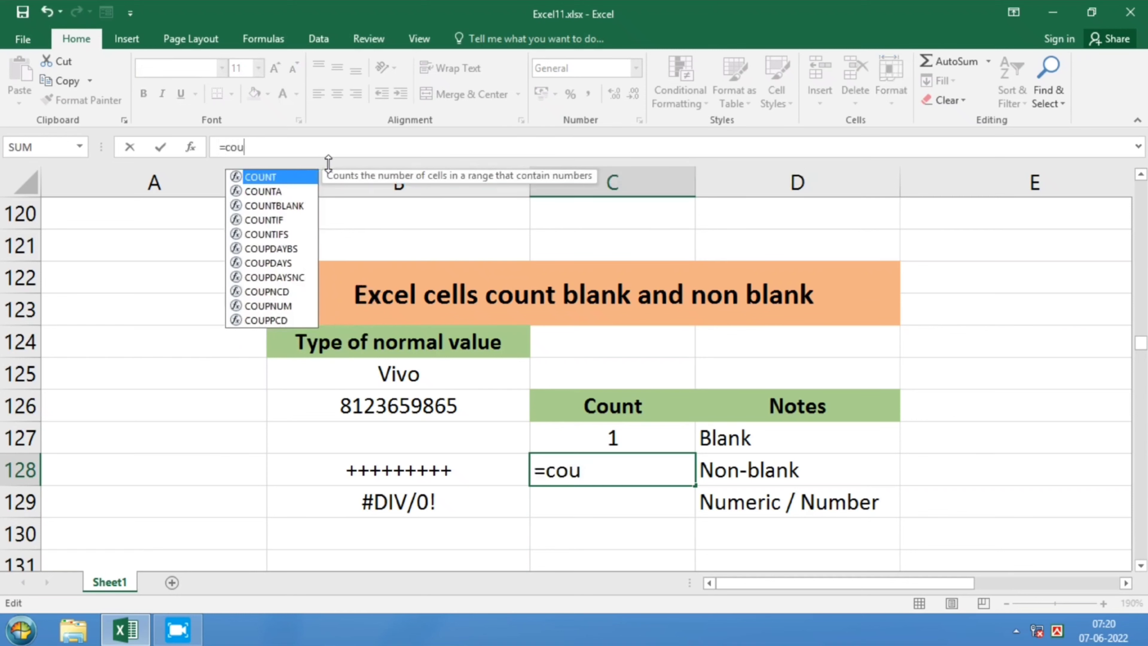
pyautogui.write('nta')
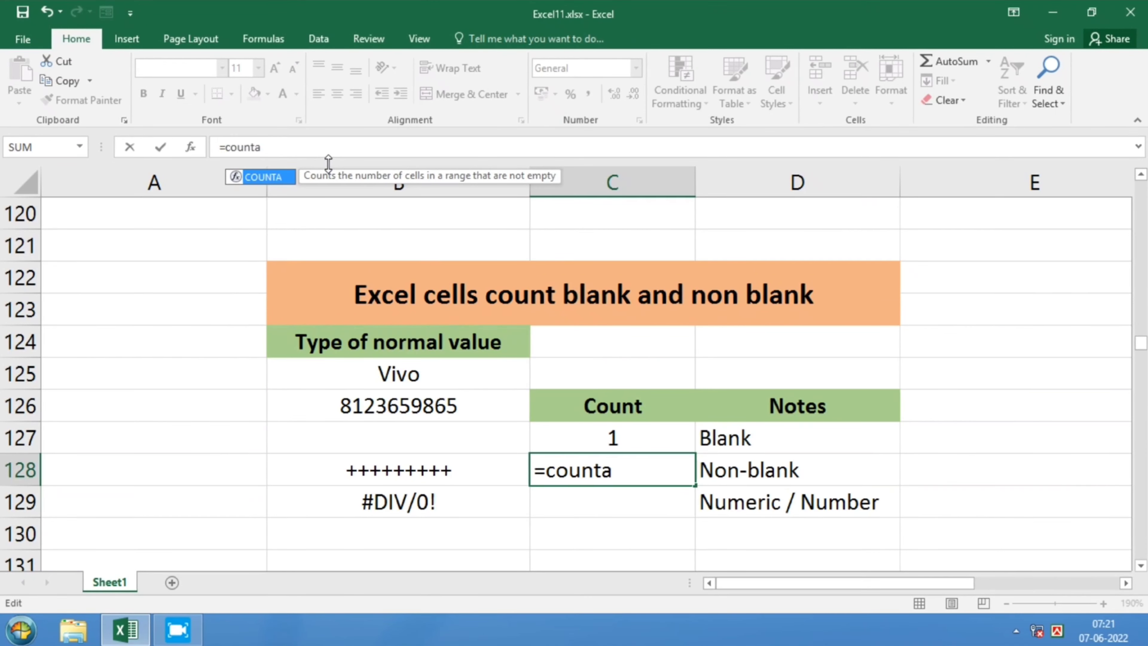
pyautogui.write('(')
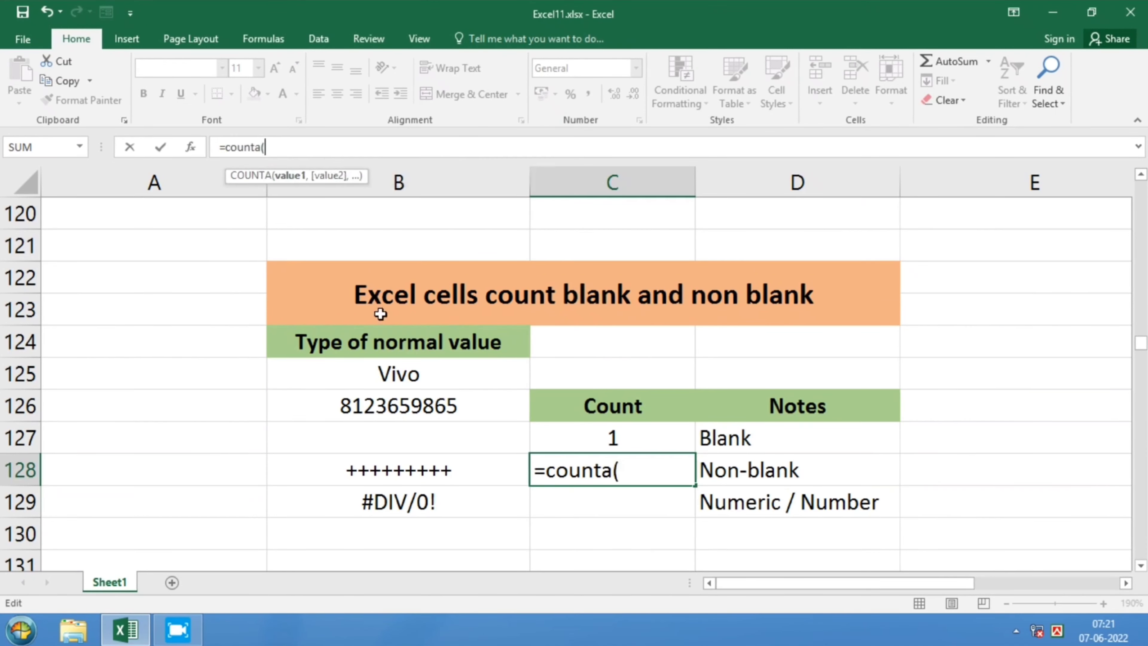
pyautogui.moveTo(409, 373); pyautogui.dragTo(435, 497)
pyautogui.write(')')
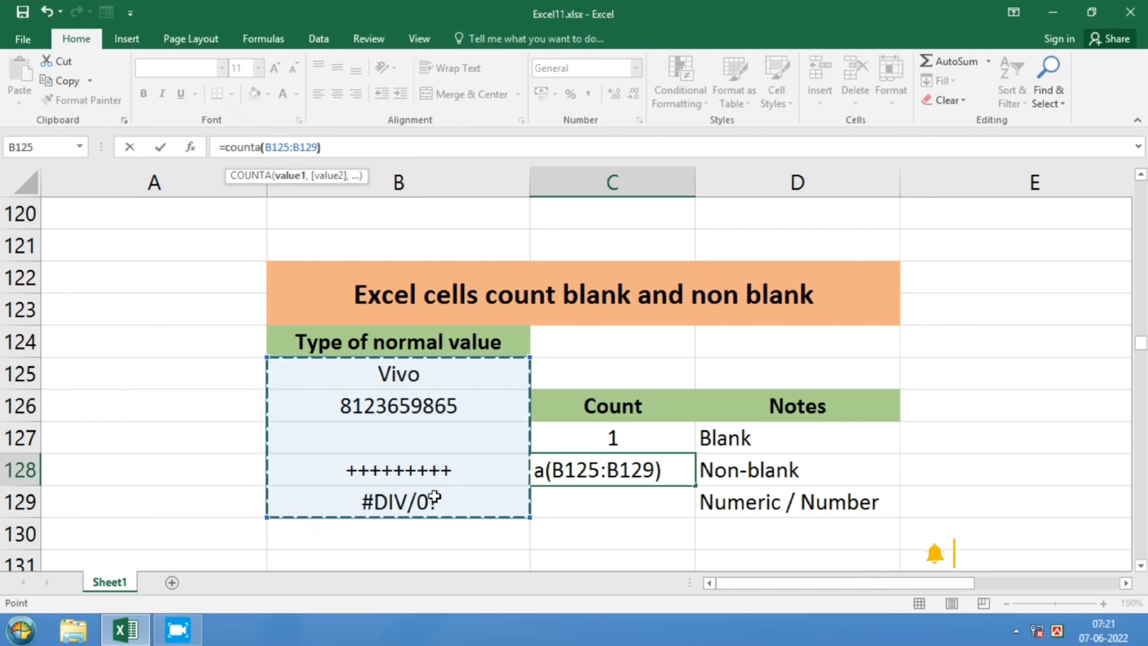
pyautogui.press('Return')
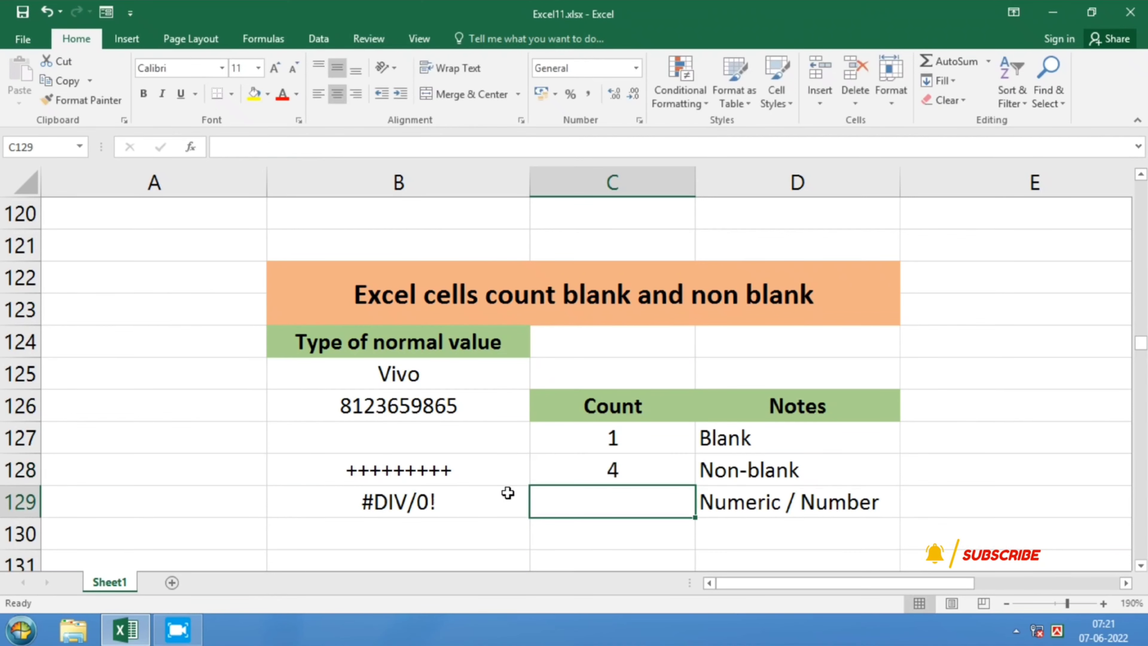
pyautogui.click(627, 471)
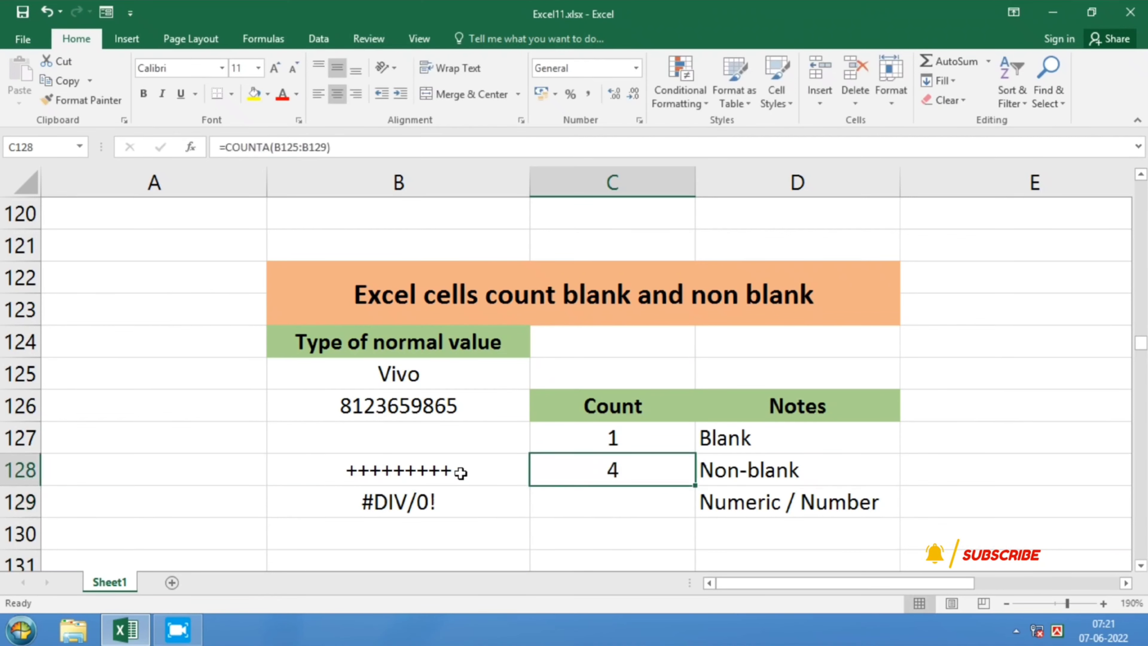
pyautogui.moveTo(418, 373); pyautogui.dragTo(420, 485)
pyautogui.click(612, 470)
pyautogui.moveTo(399, 372); pyautogui.dragTo(471, 495)
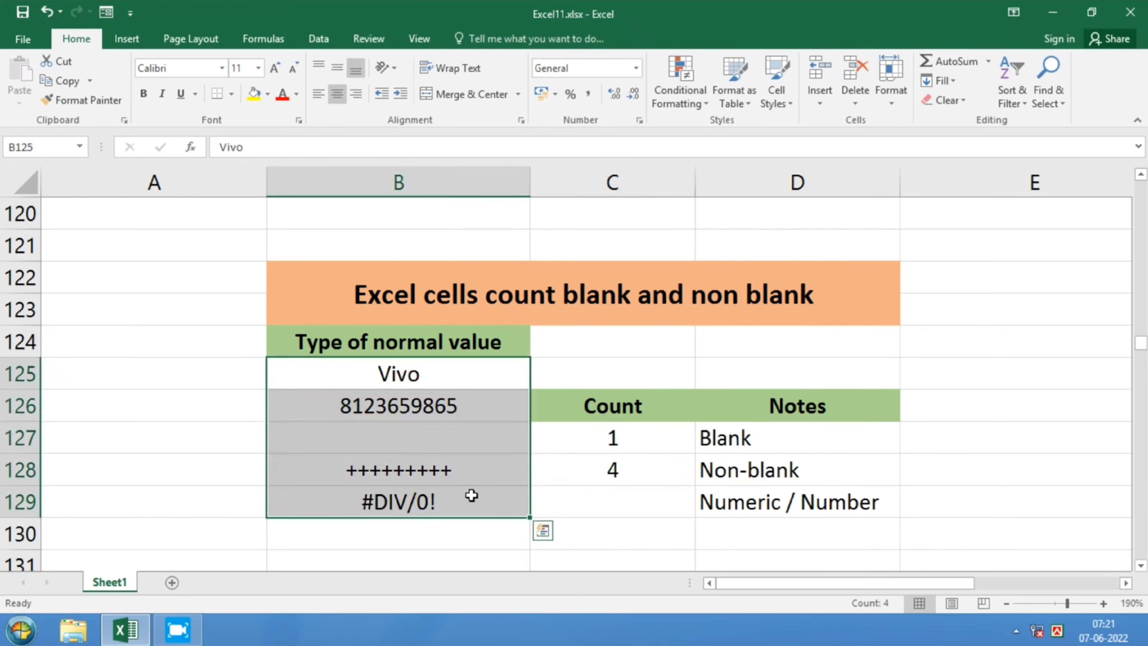
pyautogui.click(654, 508)
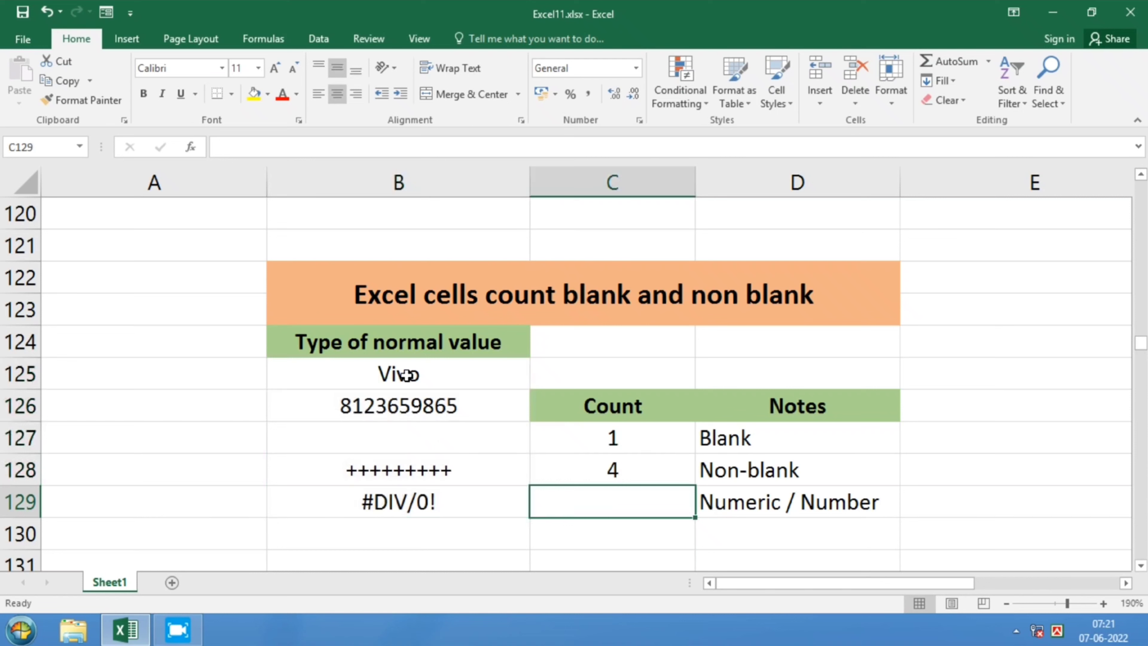
pyautogui.moveTo(398, 374); pyautogui.dragTo(409, 470)
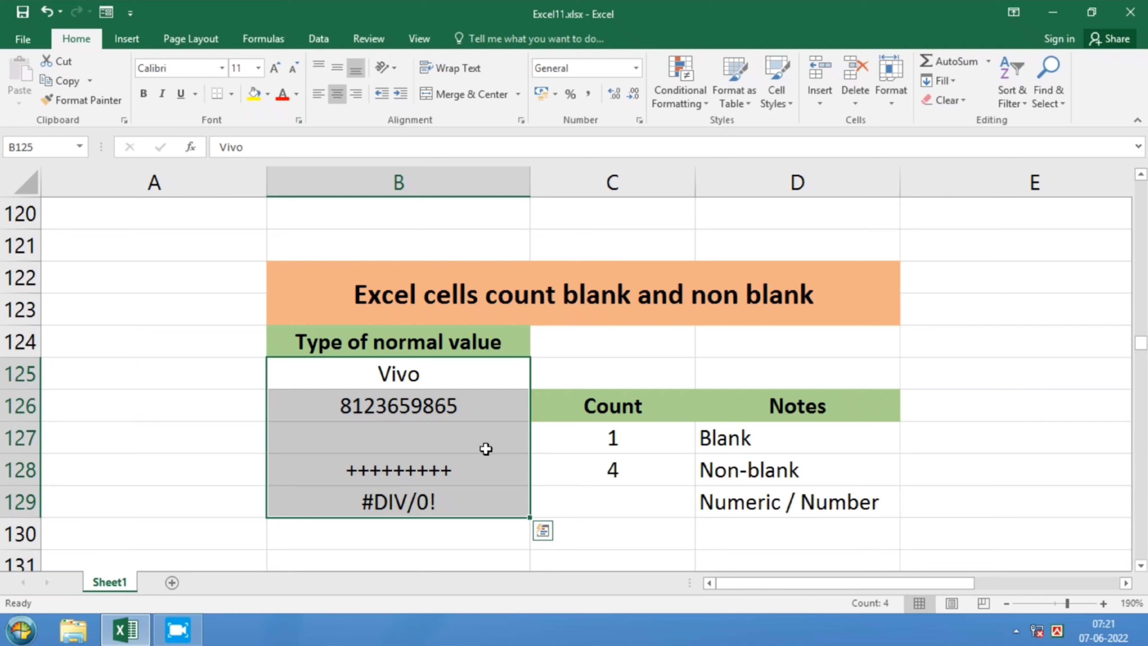
pyautogui.click(611, 510)
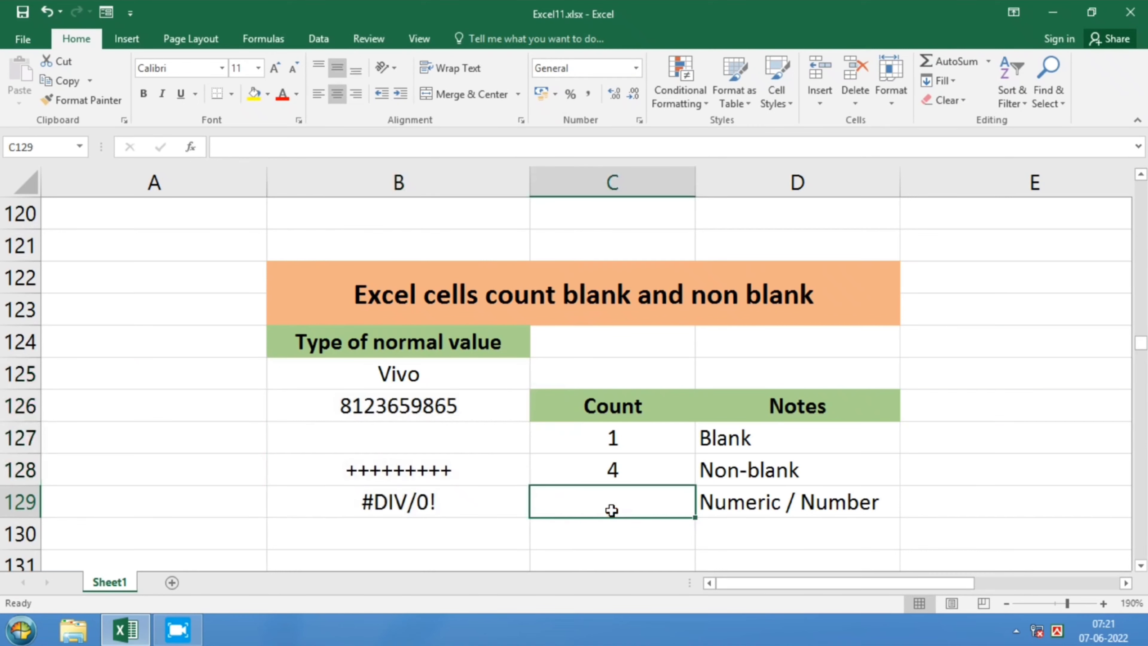
# Step: Enter =COUNT(B125:B129) in C129, giving 1 numeric cell
pyautogui.click(369, 149)
pyautogui.write('=')
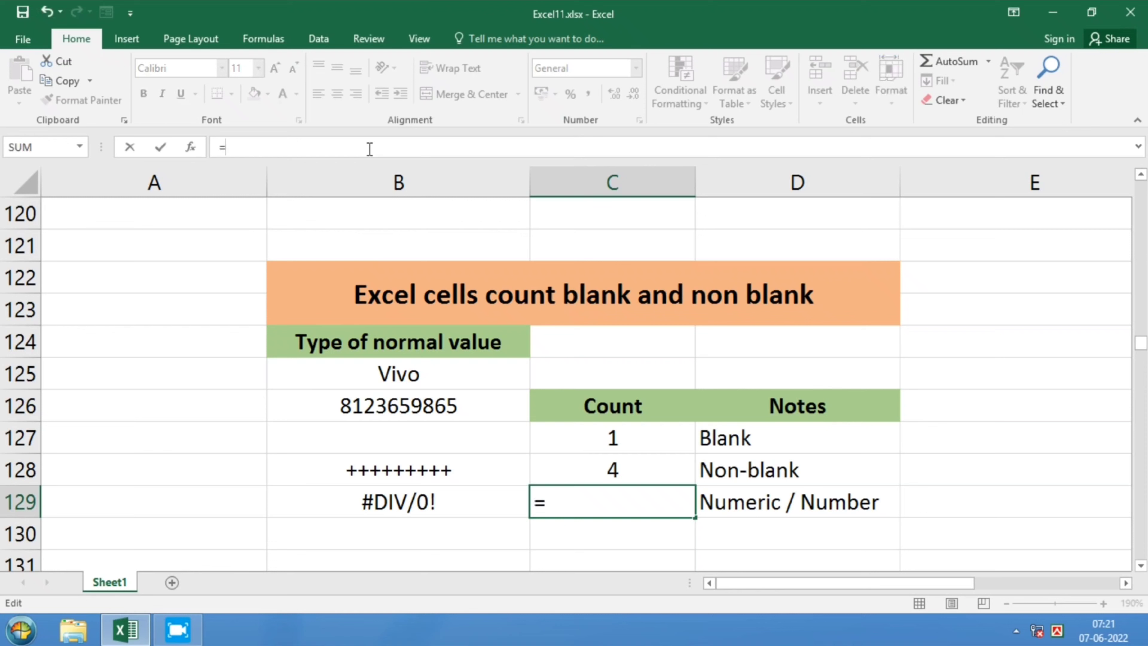
pyautogui.write('co')
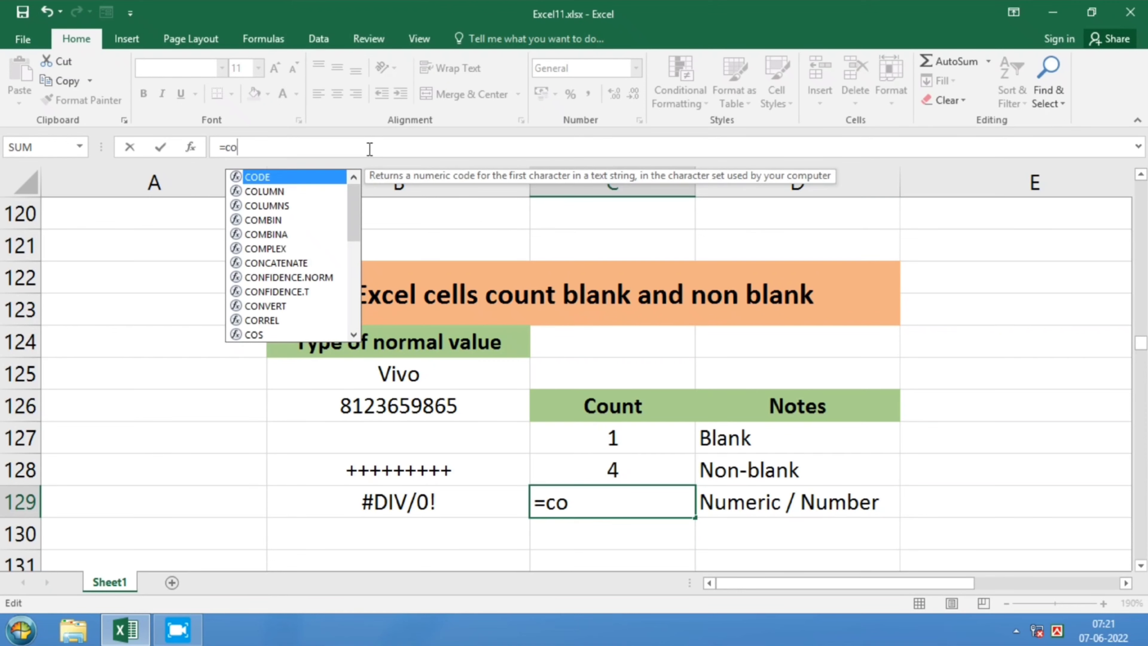
pyautogui.write('unt(')
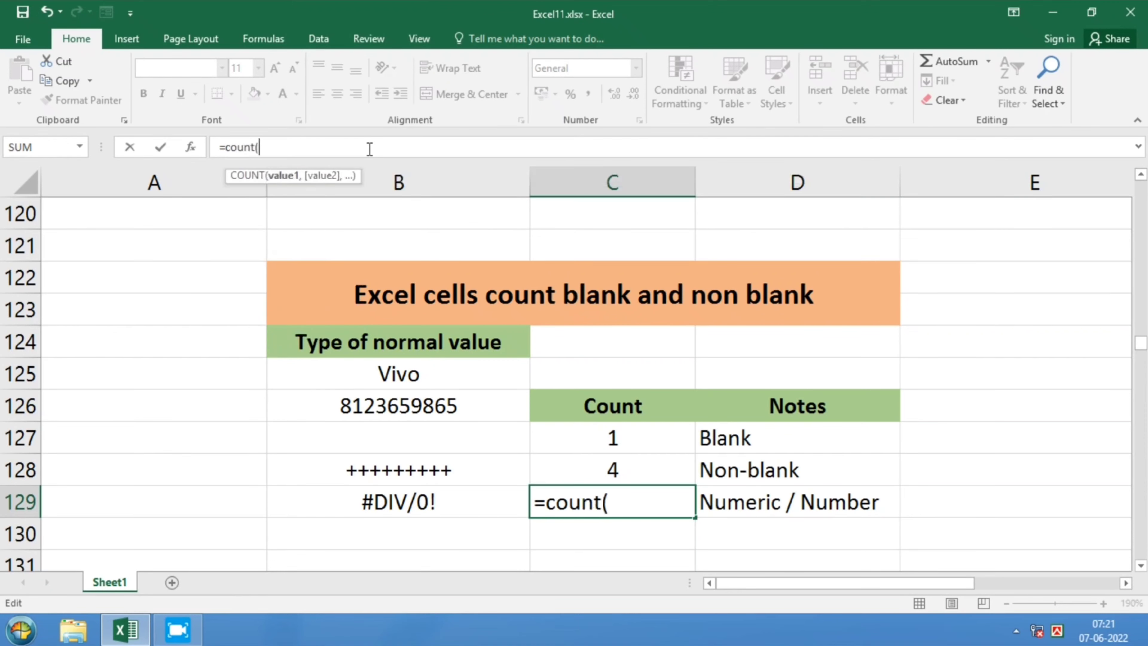
pyautogui.moveTo(398, 373); pyautogui.dragTo(398, 501)
pyautogui.press('Tab')
pyautogui.click(543, 498)
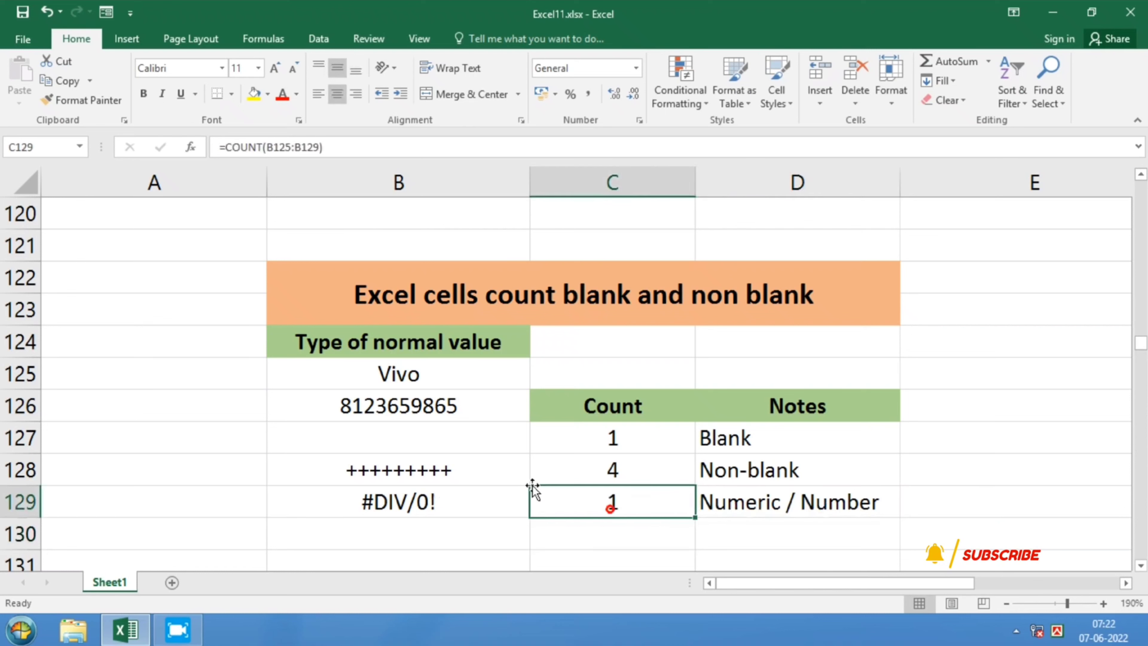
pyautogui.click(400, 398)
pyautogui.moveTo(398, 375); pyautogui.dragTo(399, 473)
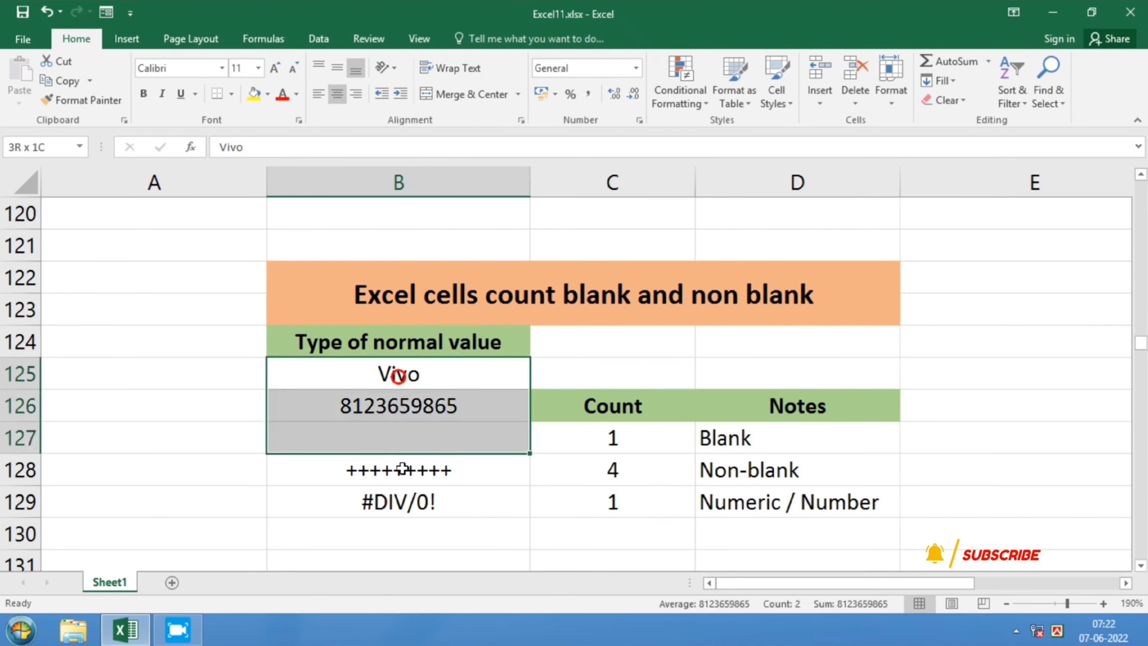